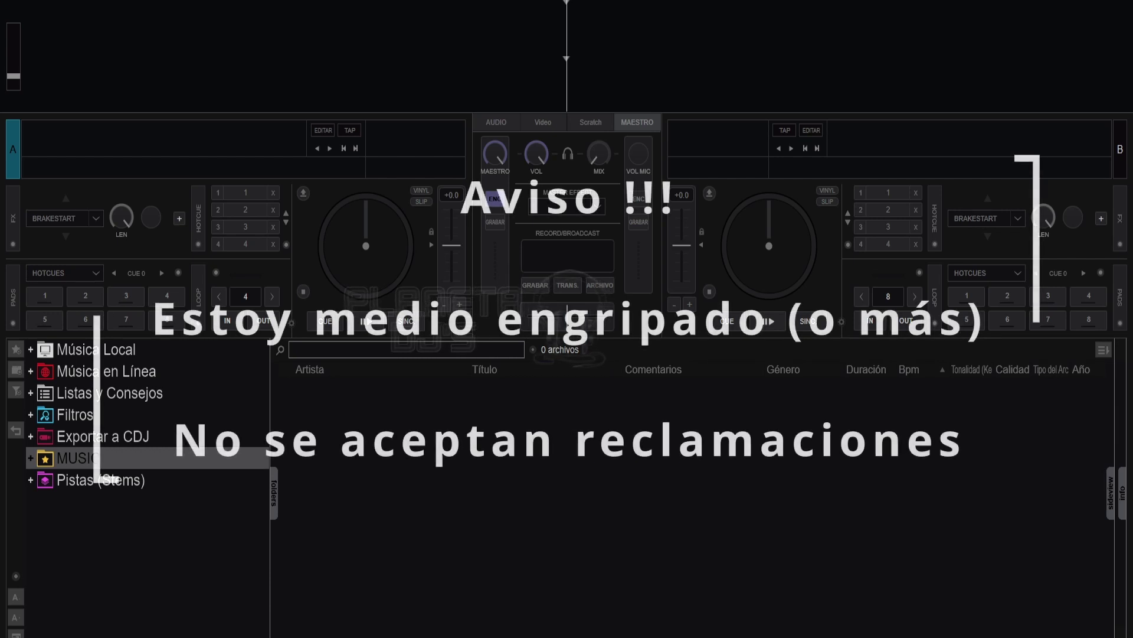
# - Show the audio mixer section and set deck B's loop length to 4 beats
pyautogui.click(585, 121)
pyautogui.click(496, 121)
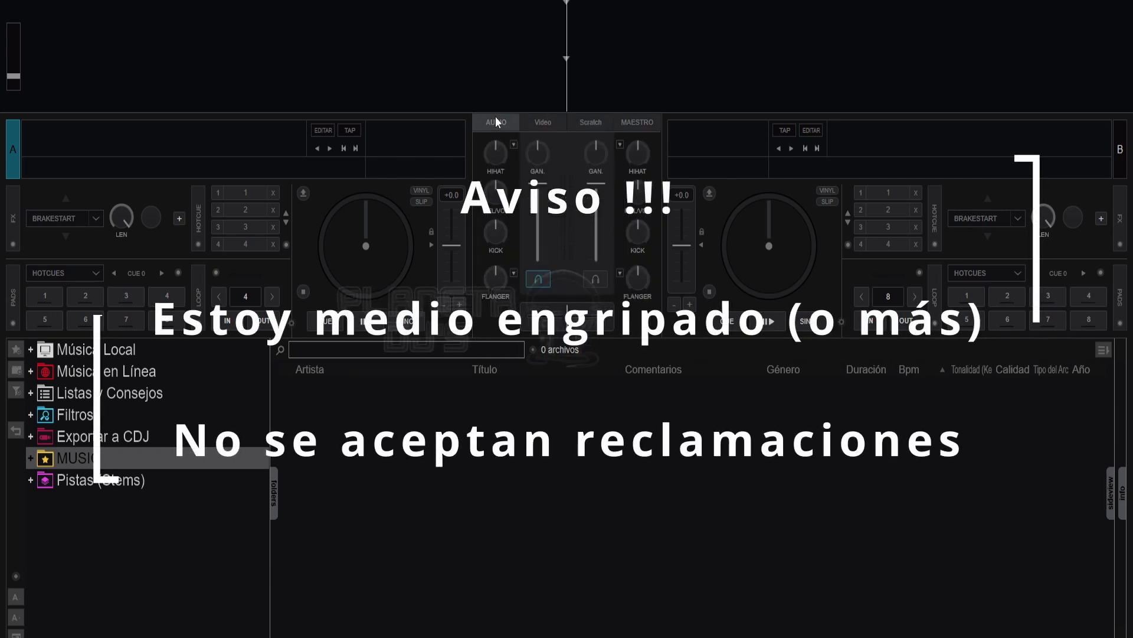
pyautogui.moveTo(539, 257)
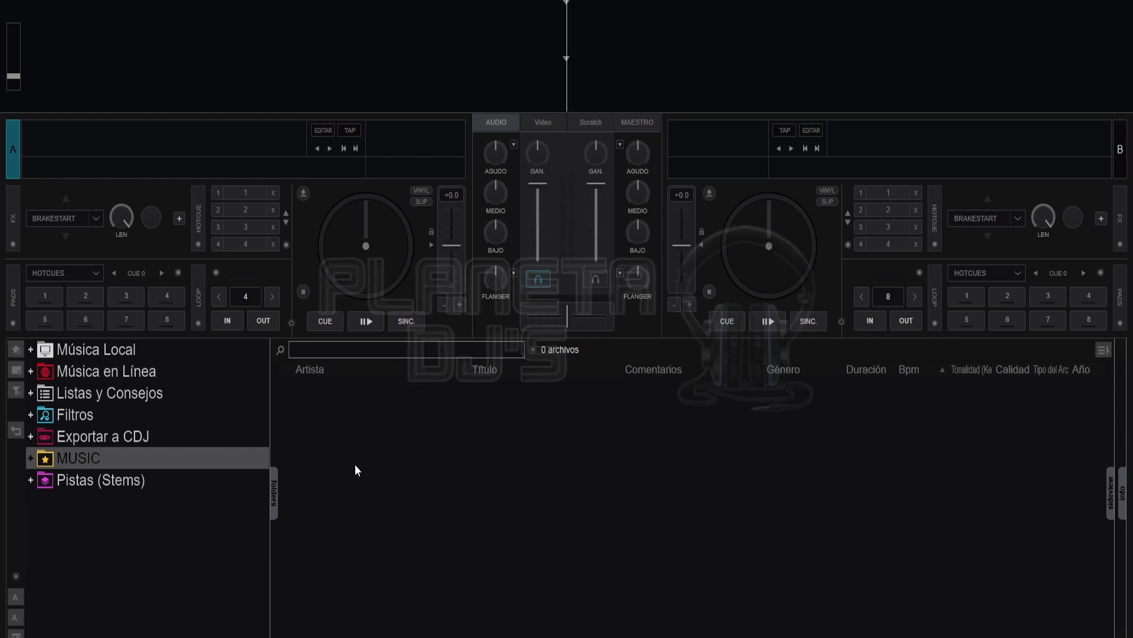
pyautogui.click(862, 297)
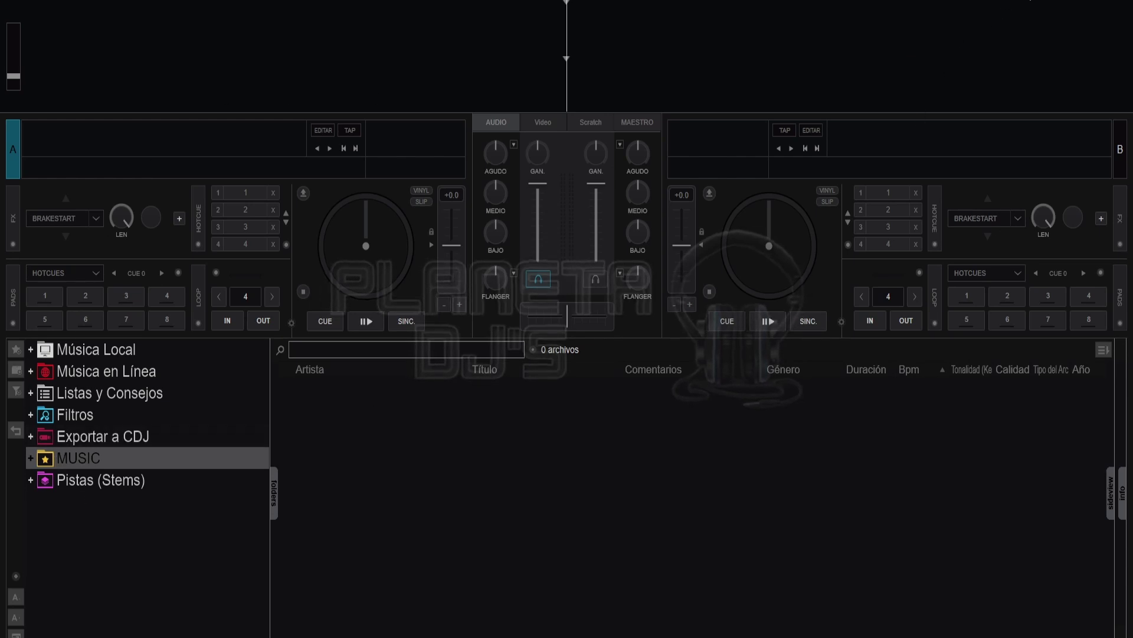
# - Open the settings and examine the audio output configuration and the factory default keyboard mapping
pyautogui.click(1030, 1)
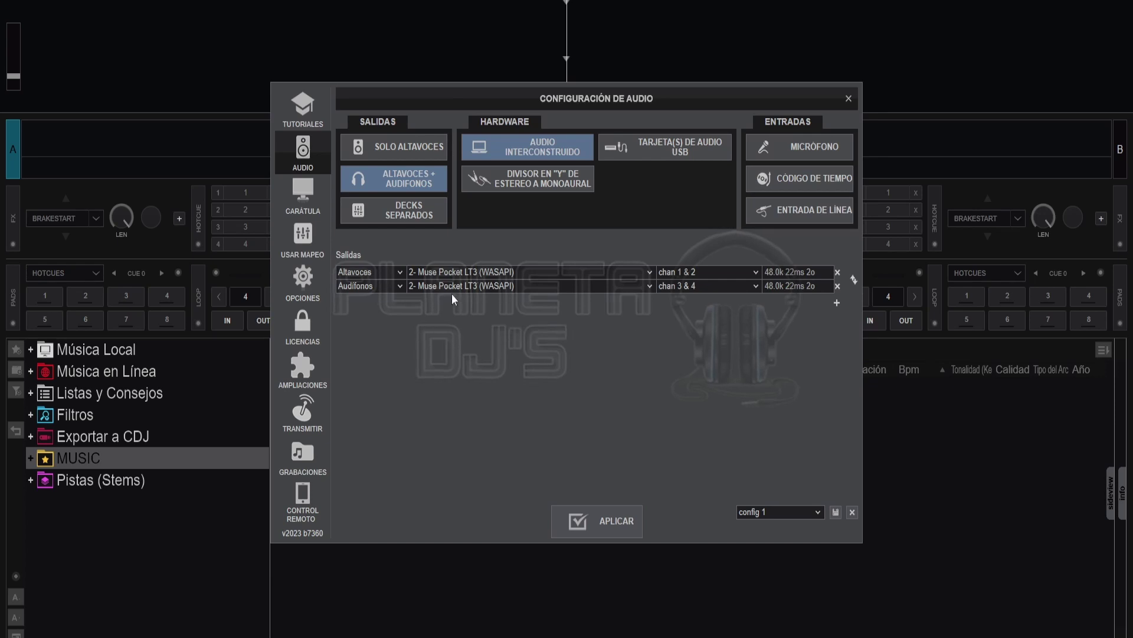
pyautogui.moveTo(448, 288)
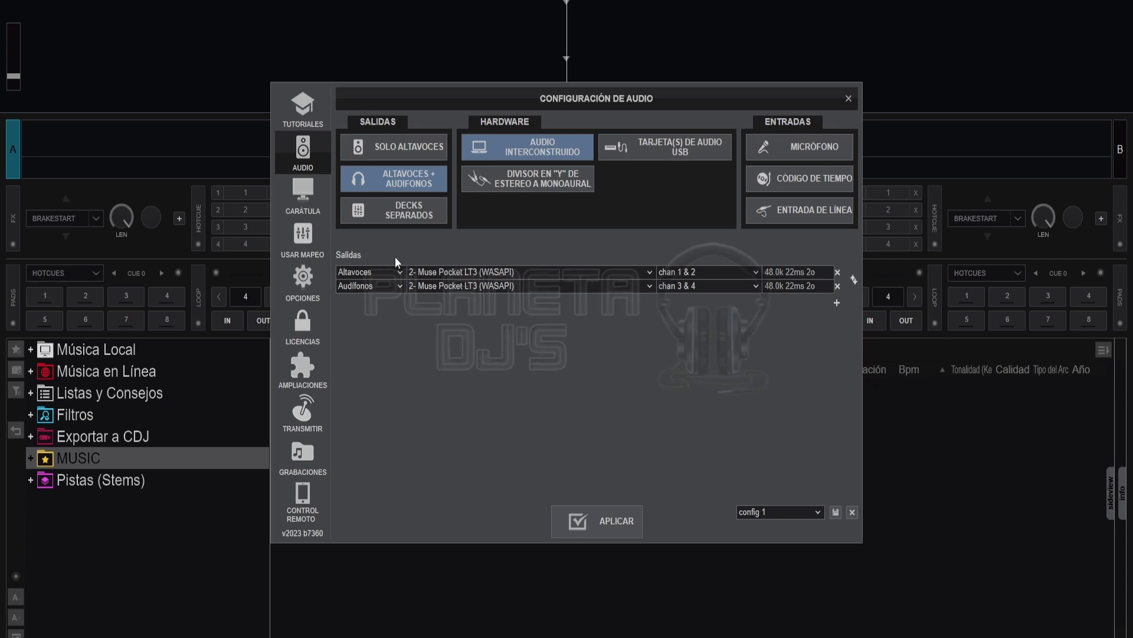
pyautogui.click(303, 239)
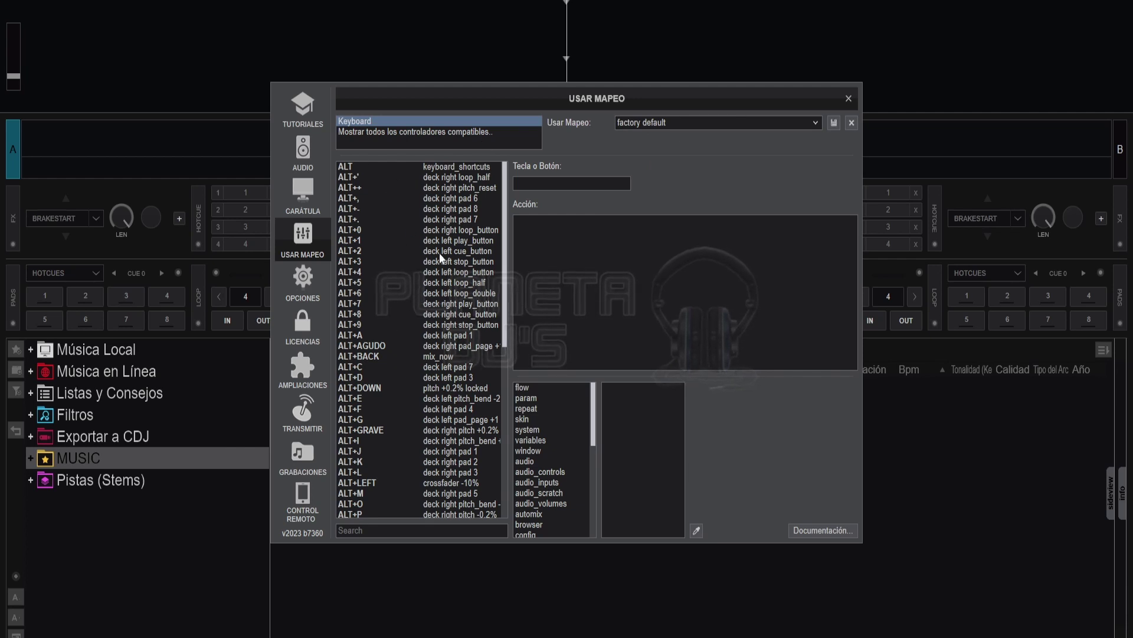
pyautogui.scroll(-7, 384, 278)
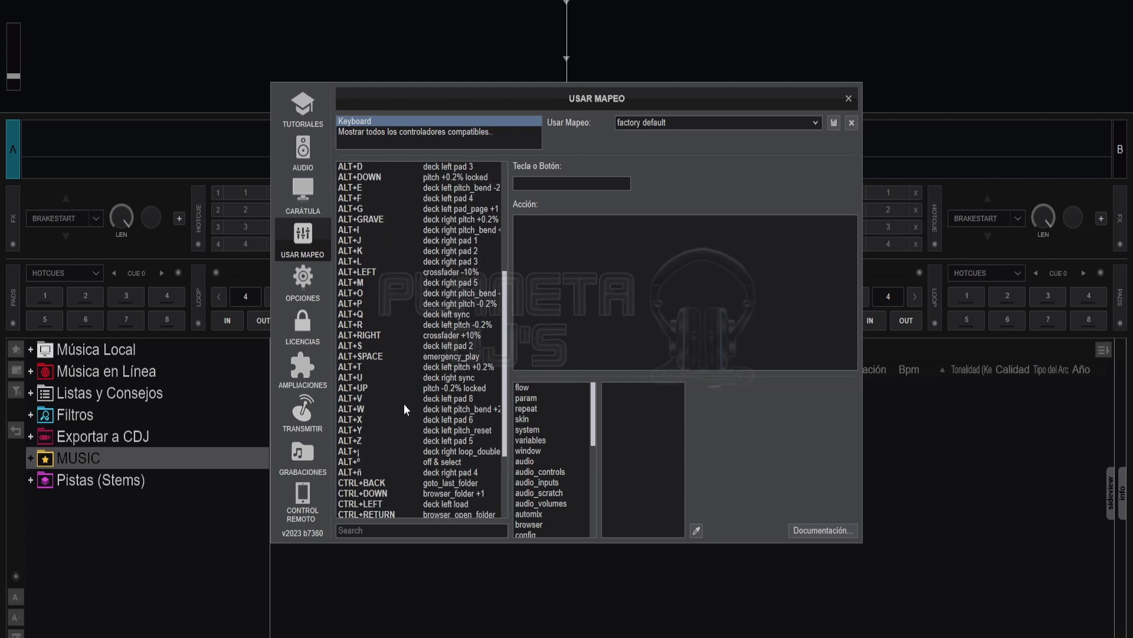
pyautogui.scroll(-4, 403, 402)
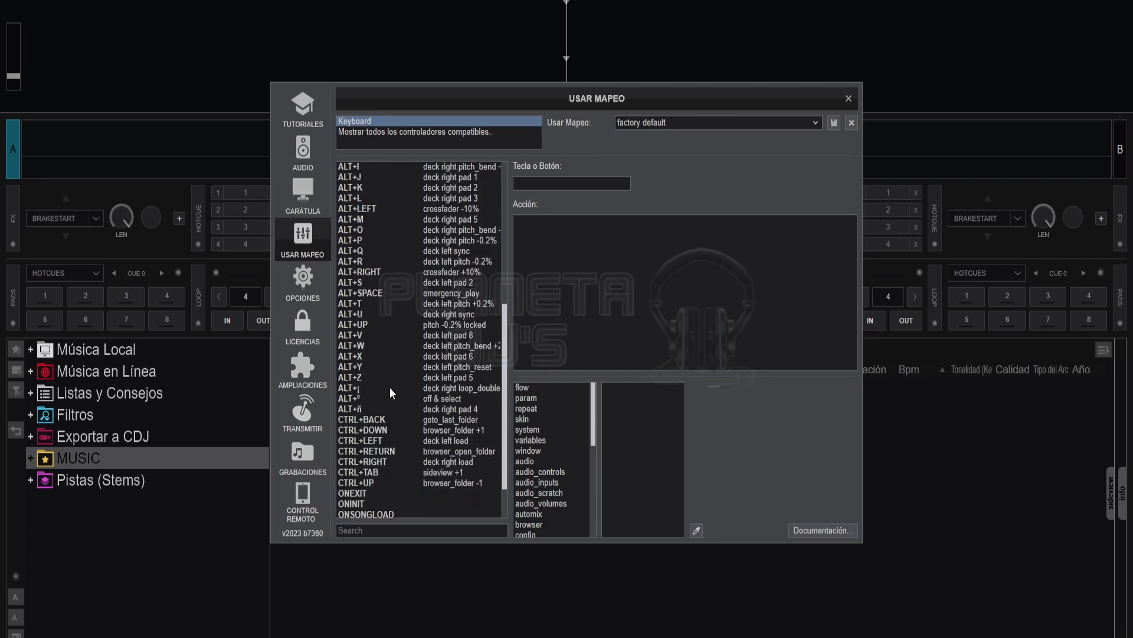
pyautogui.click(349, 532)
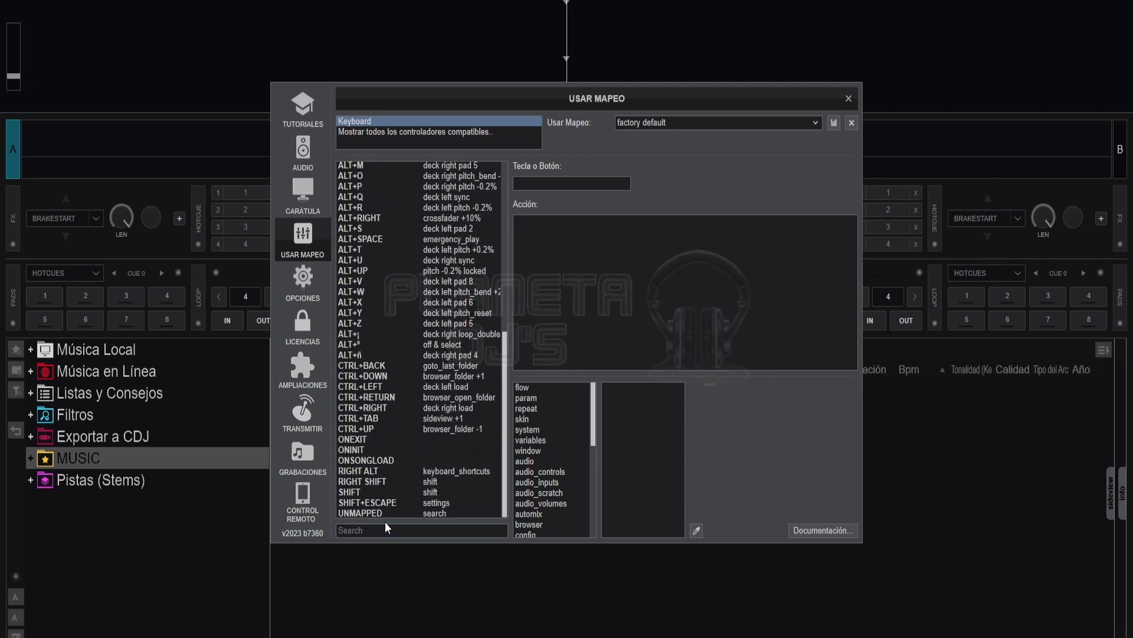
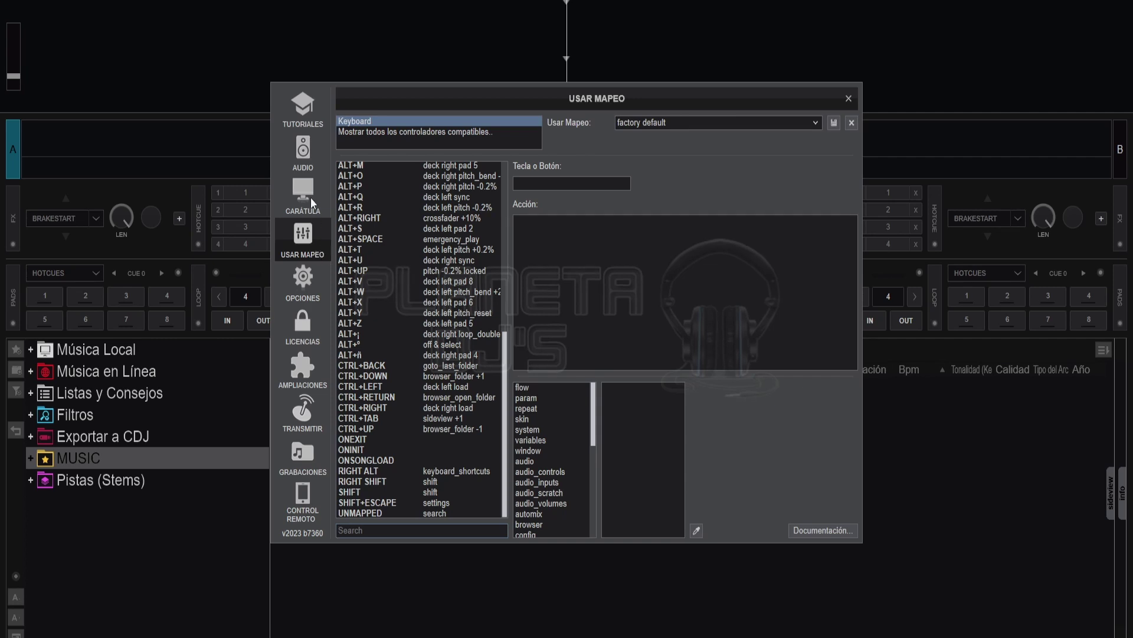
# - List only the modified configuration options and examine the automation and controls settings
pyautogui.click(308, 288)
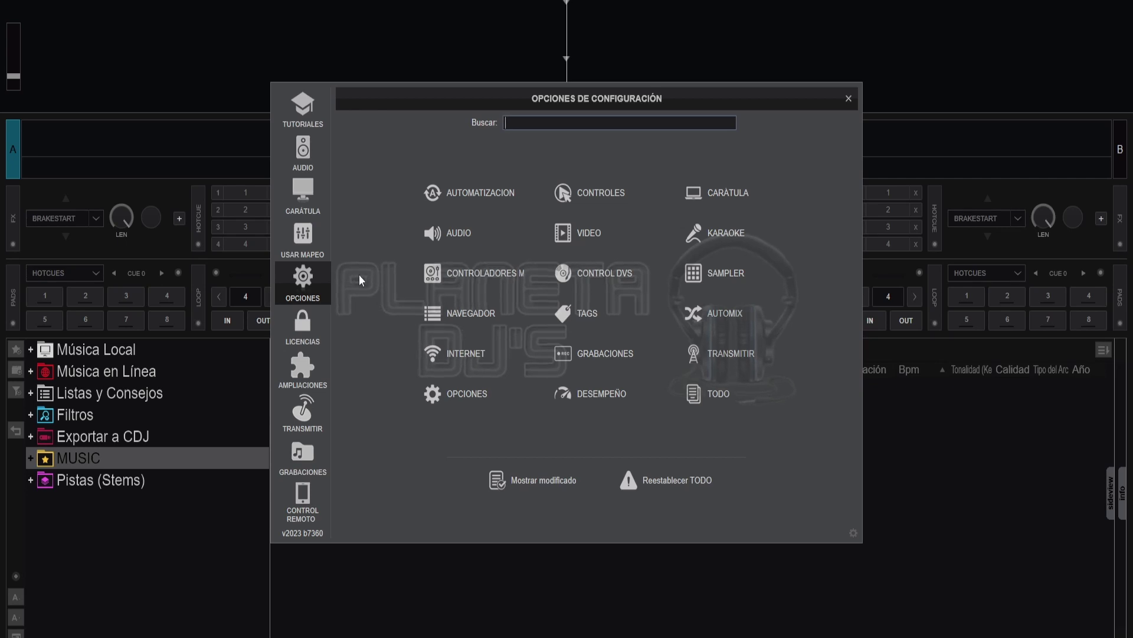
pyautogui.click(532, 494)
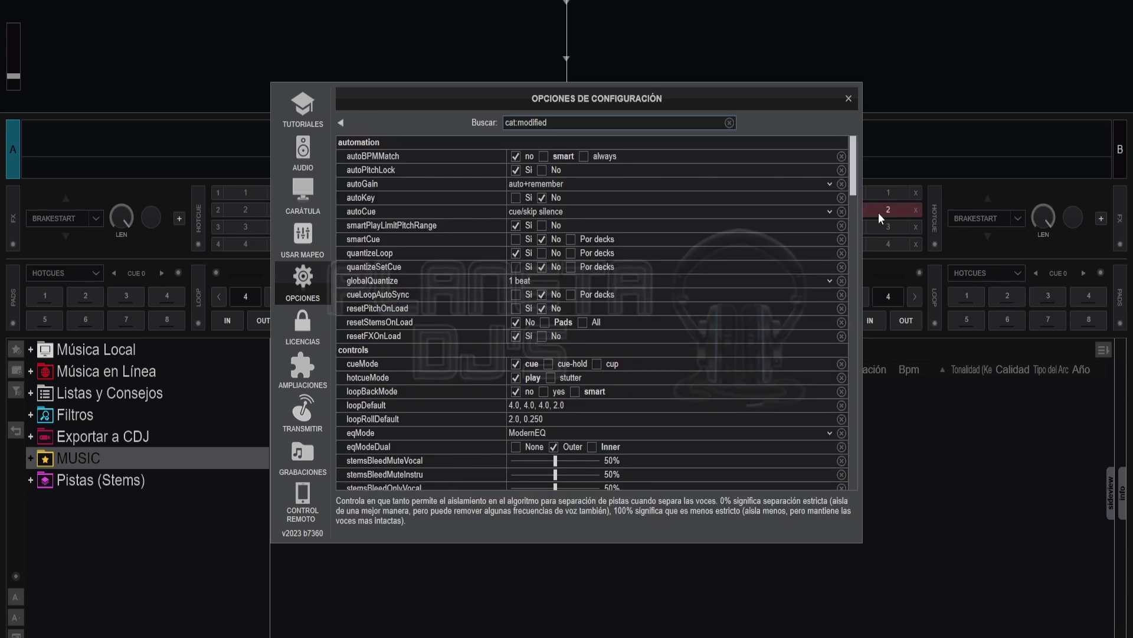
pyautogui.moveTo(853, 166)
pyautogui.mouseDown()
pyautogui.moveTo(862, 269)
pyautogui.moveTo(845, 418)
pyautogui.moveTo(855, 508)
pyautogui.moveTo(862, 151)
pyautogui.mouseUp()
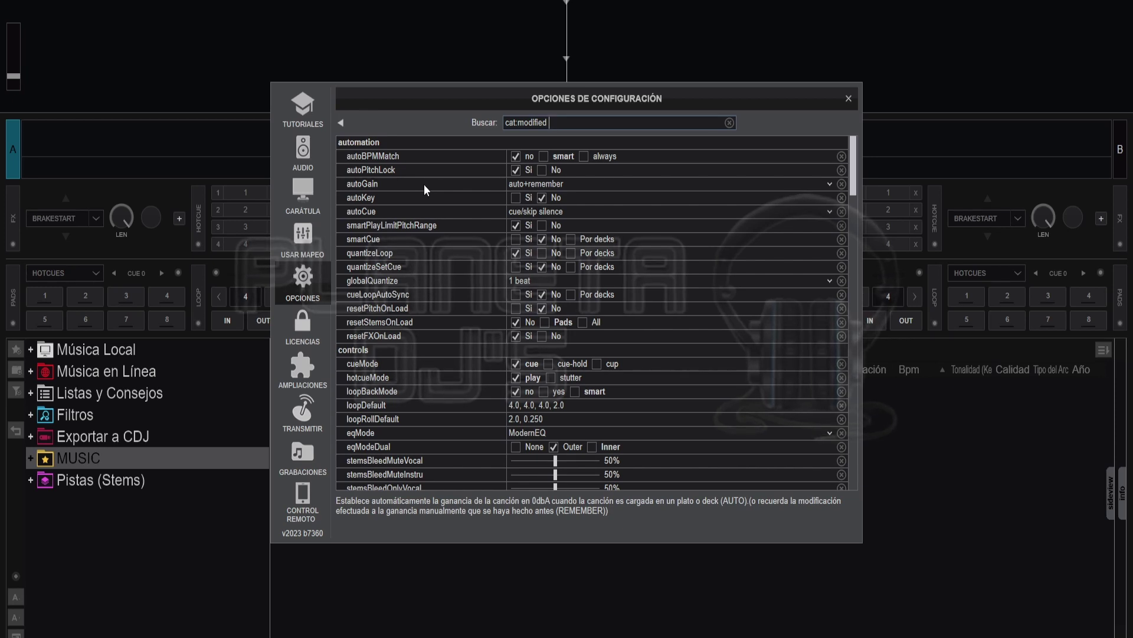
pyautogui.moveTo(481, 118); pyautogui.dragTo(579, 231)
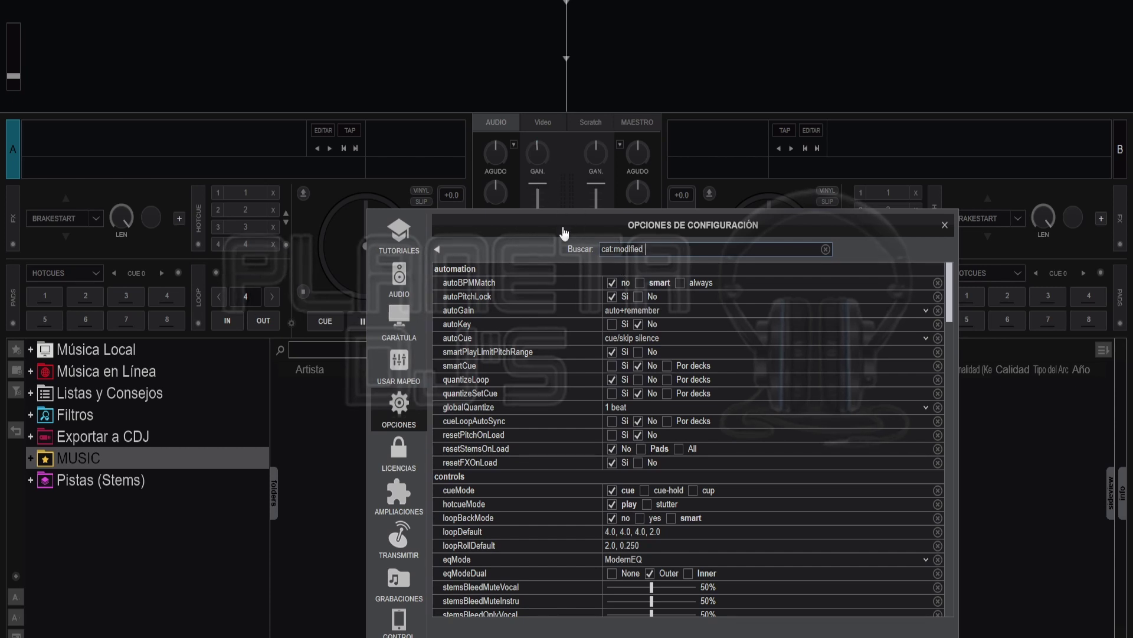
pyautogui.moveTo(565, 230); pyautogui.dragTo(537, 138)
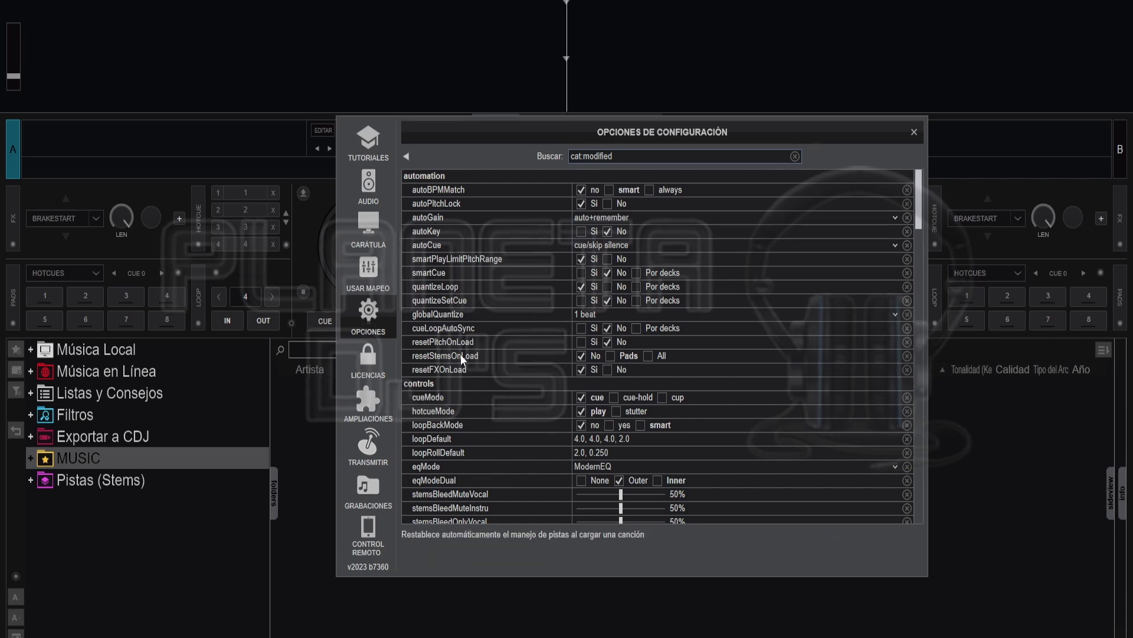
pyautogui.scroll(-3, 477, 378)
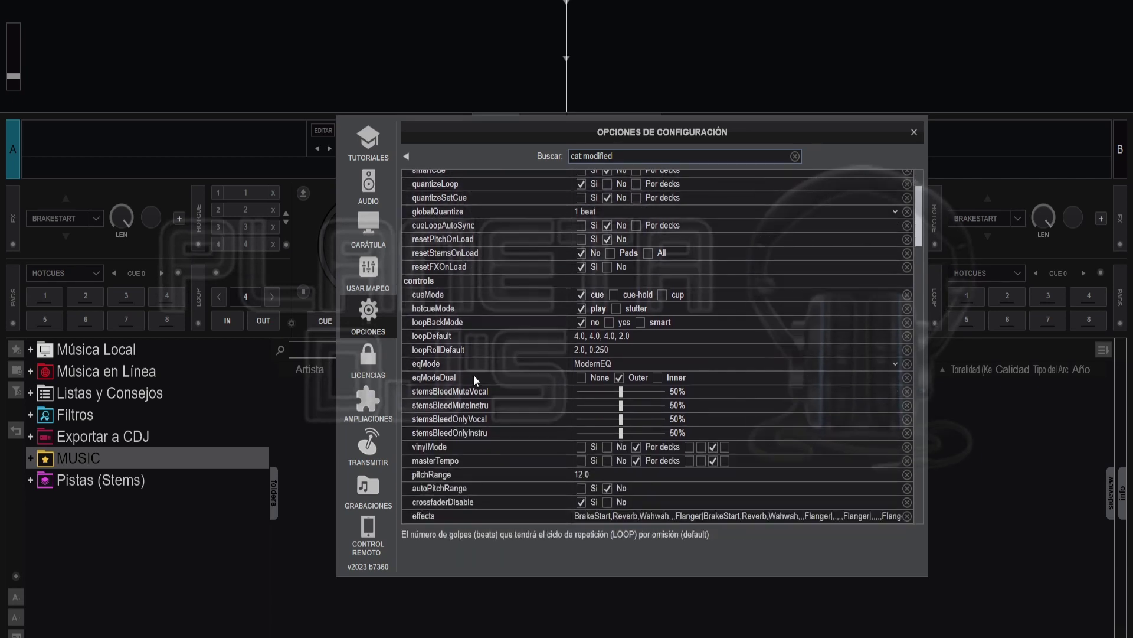
pyautogui.scroll(-2, 471, 373)
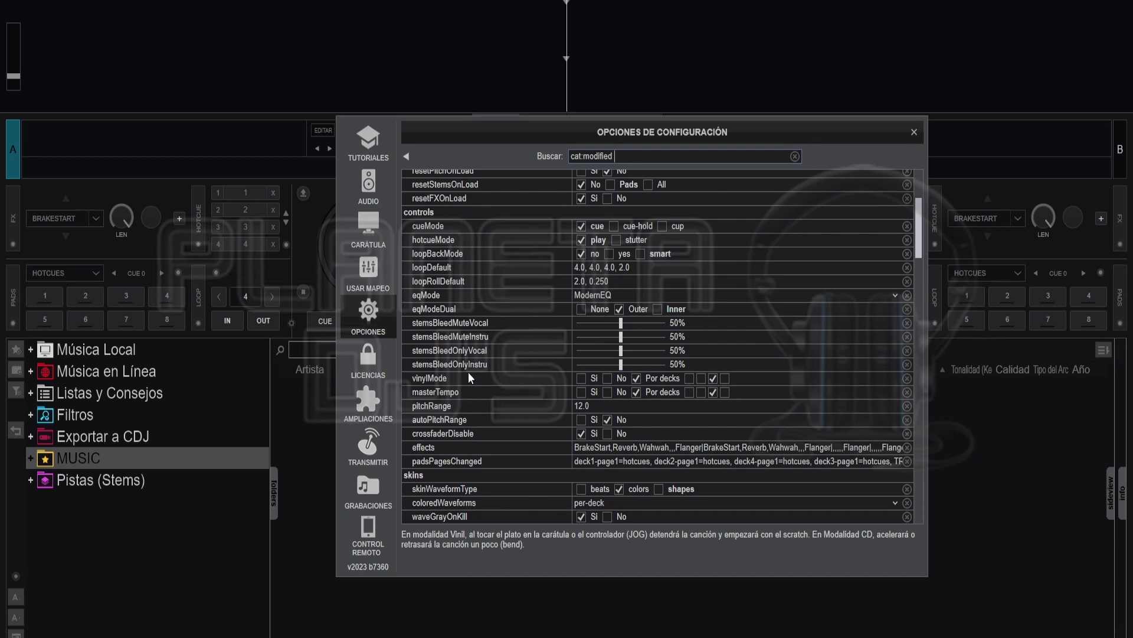
pyautogui.scroll(-1, 470, 376)
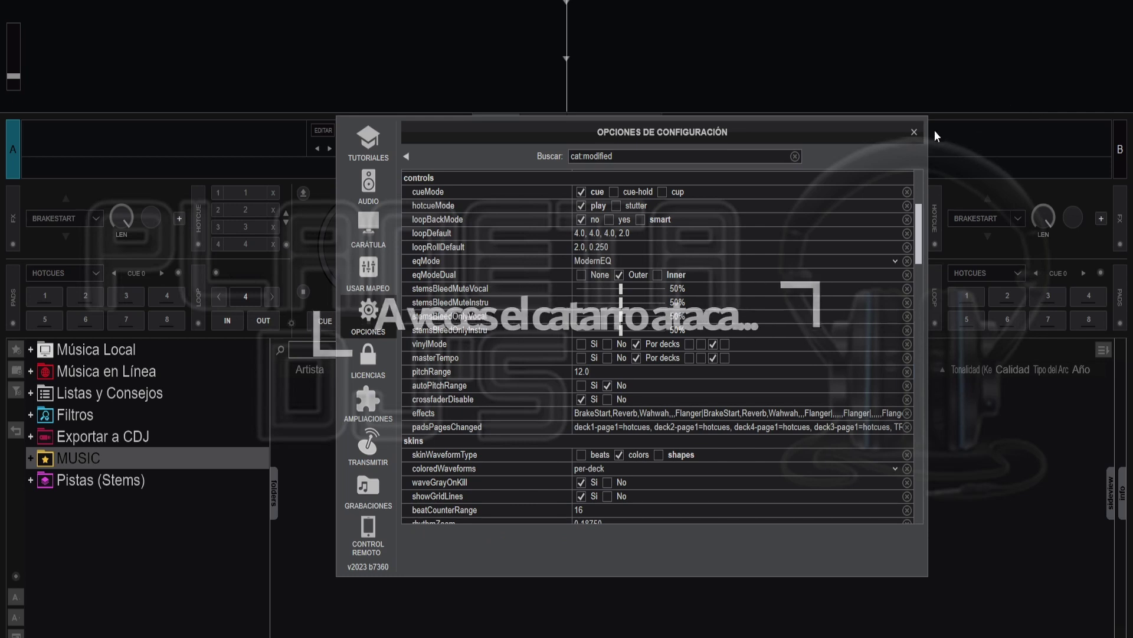
# - Close the settings and open the BIGBEAT-NEWWAVE-SYNTHPOP folder under 80s in the MUSIC library
pyautogui.click(914, 131)
pyautogui.click(30, 463)
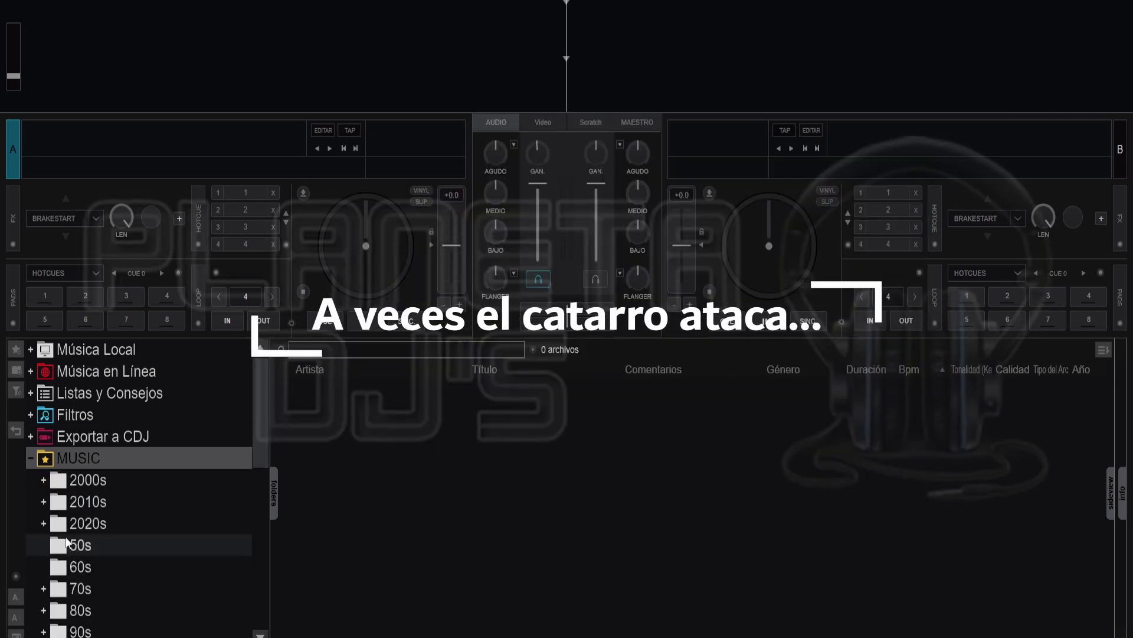
pyautogui.scroll(-1, 130, 517)
pyautogui.scroll(-3, 130, 517)
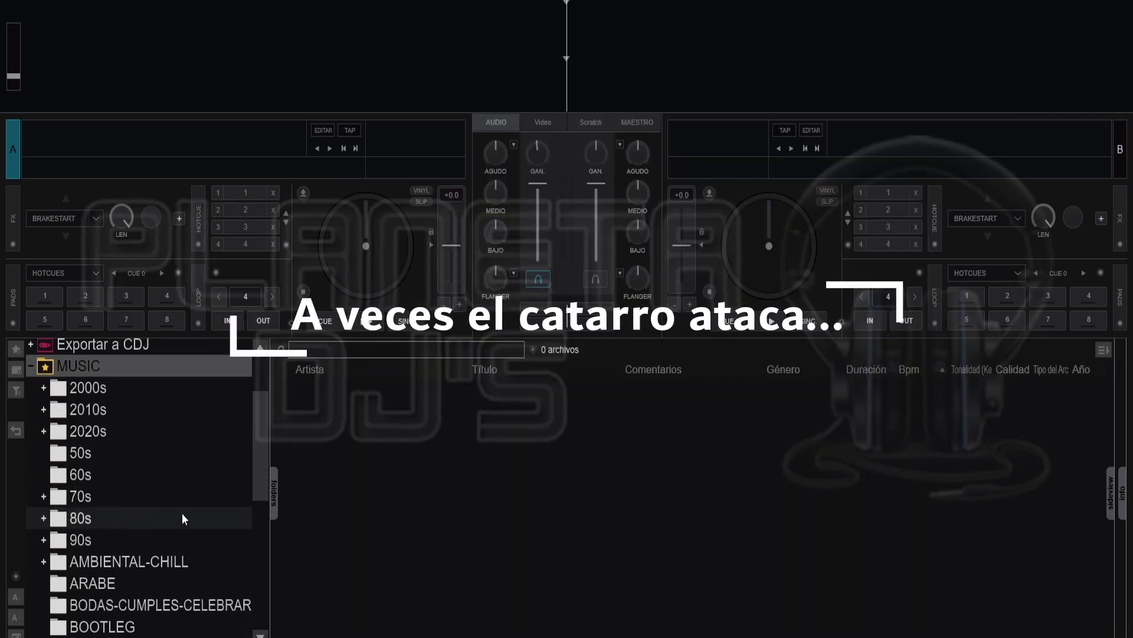
pyautogui.scroll(-5, 177, 514)
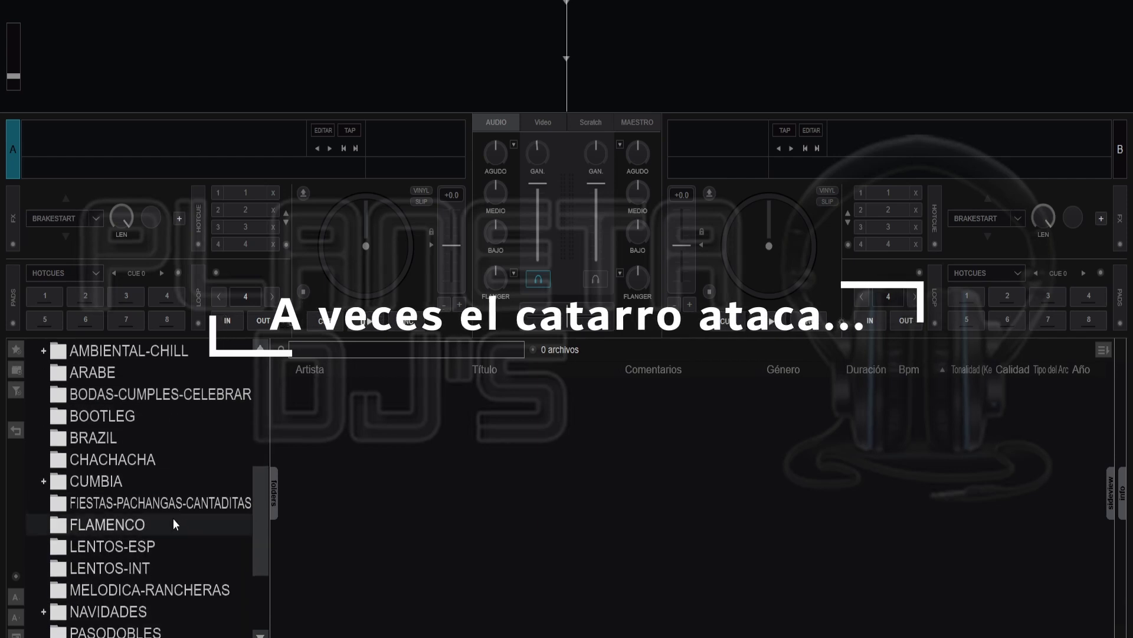
pyautogui.scroll(7, 171, 524)
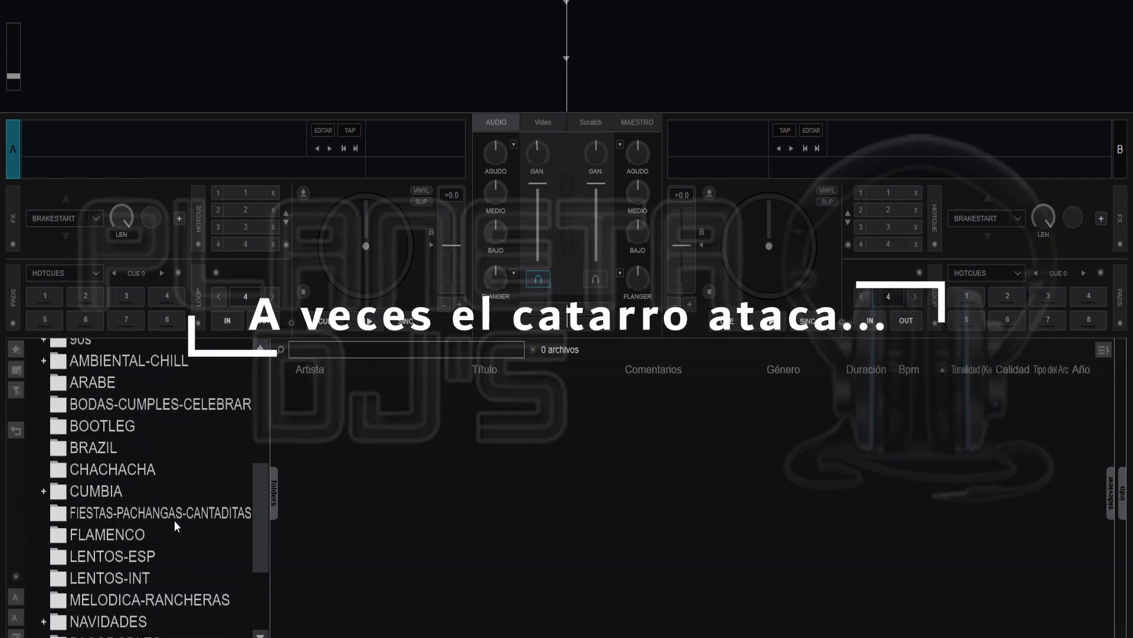
pyautogui.scroll(2, 177, 520)
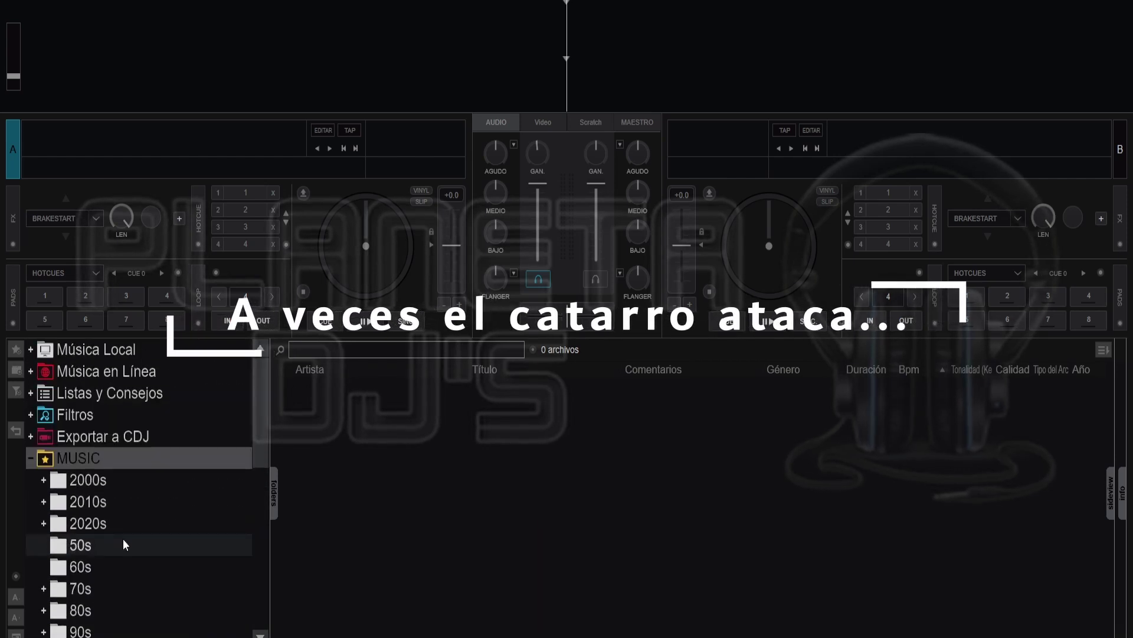
pyautogui.click(43, 609)
pyautogui.scroll(-3, 186, 531)
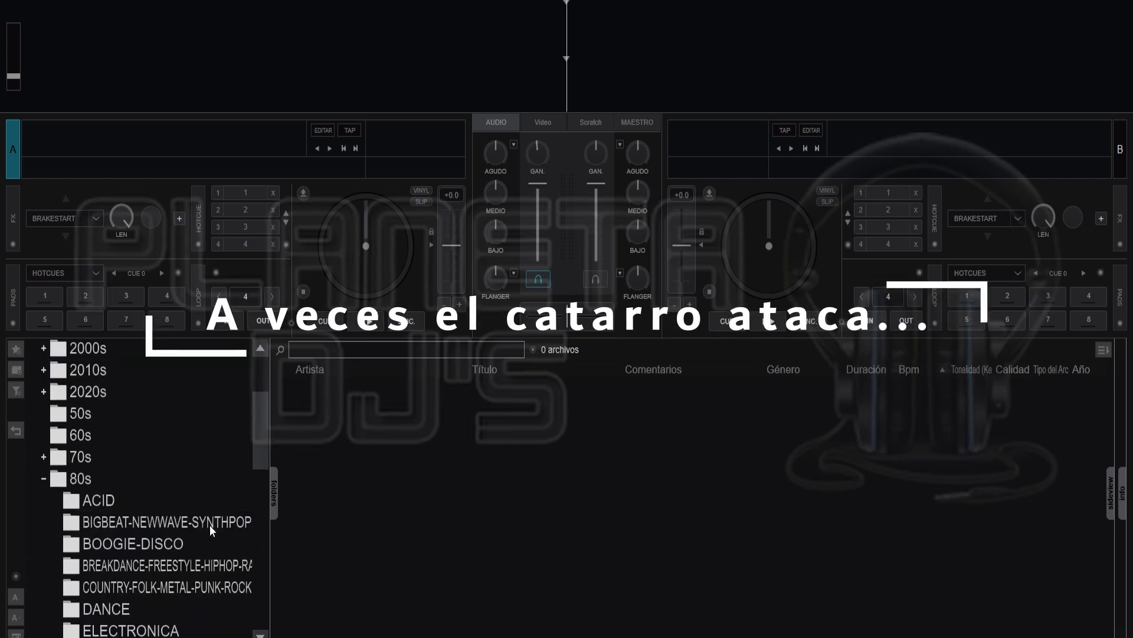
pyautogui.click(167, 523)
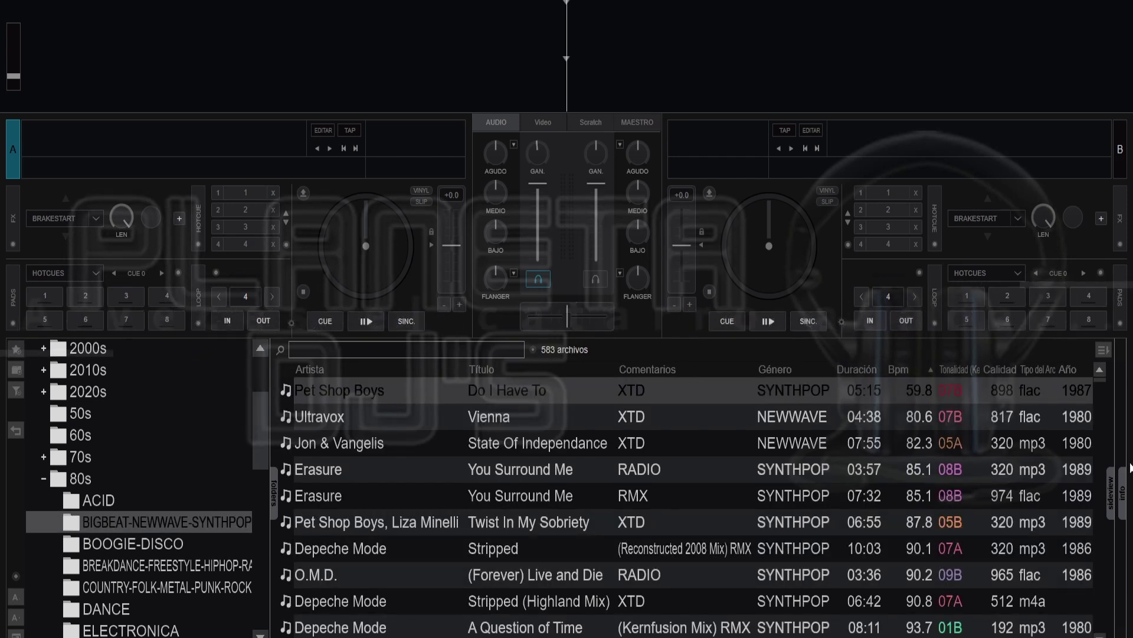
# - Load "Do I Have To" by Pet Shop Boys into deck A and raise its pitch to +12.0%
pyautogui.moveTo(1098, 384)
pyautogui.mouseDown()
pyautogui.moveTo(1099, 412)
pyautogui.moveTo(1103, 379)
pyautogui.mouseUp()
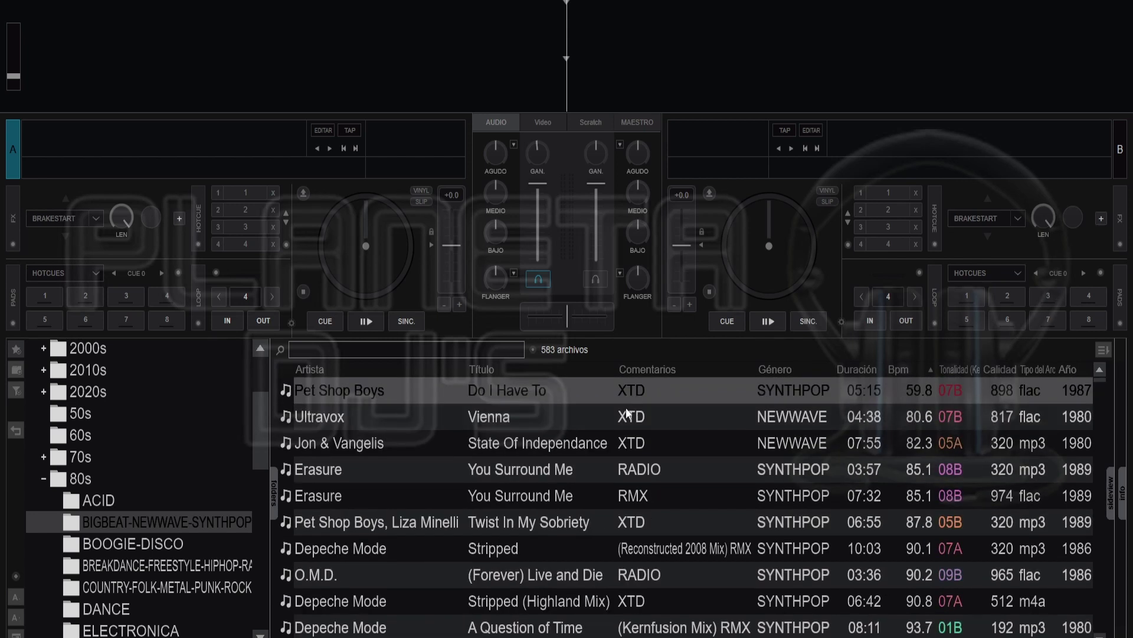
pyautogui.moveTo(590, 390); pyautogui.dragTo(261, 201)
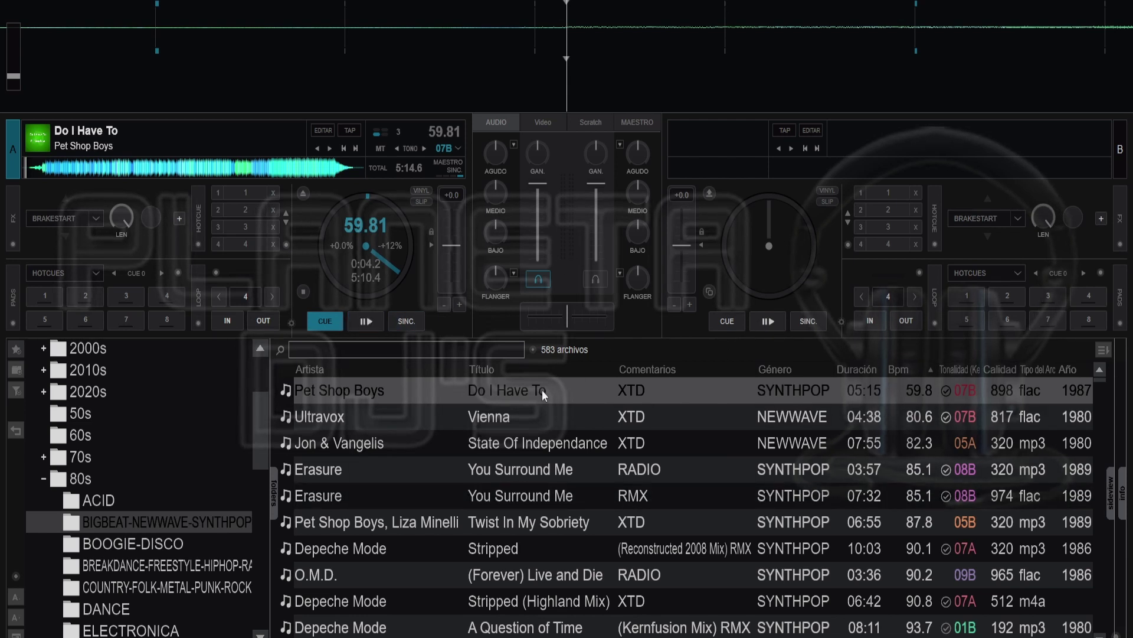
pyautogui.moveTo(451, 246); pyautogui.dragTo(451, 455)
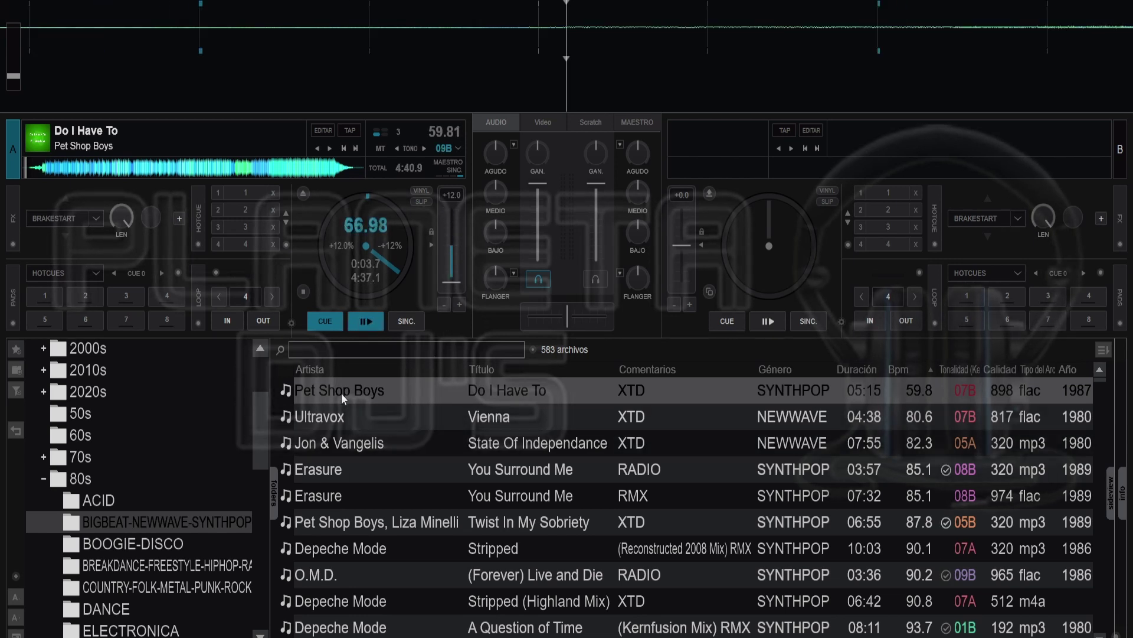
# - Play deck A's track, skipping ahead slightly in the overview waveform, and return it to the cue point
pyautogui.click(378, 322)
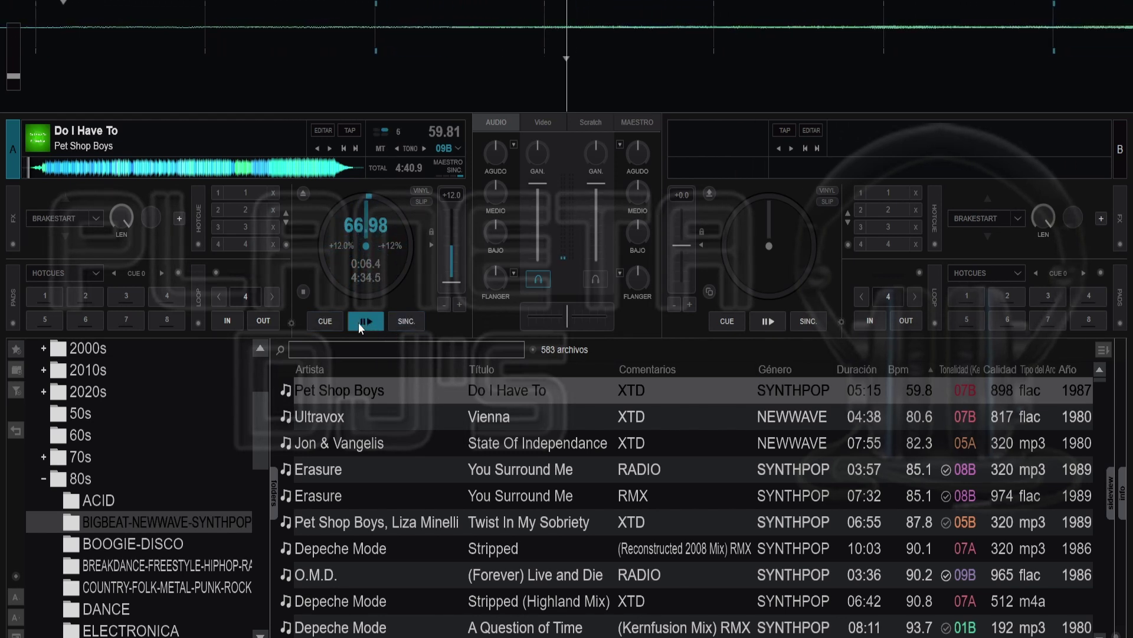
pyautogui.click(42, 168)
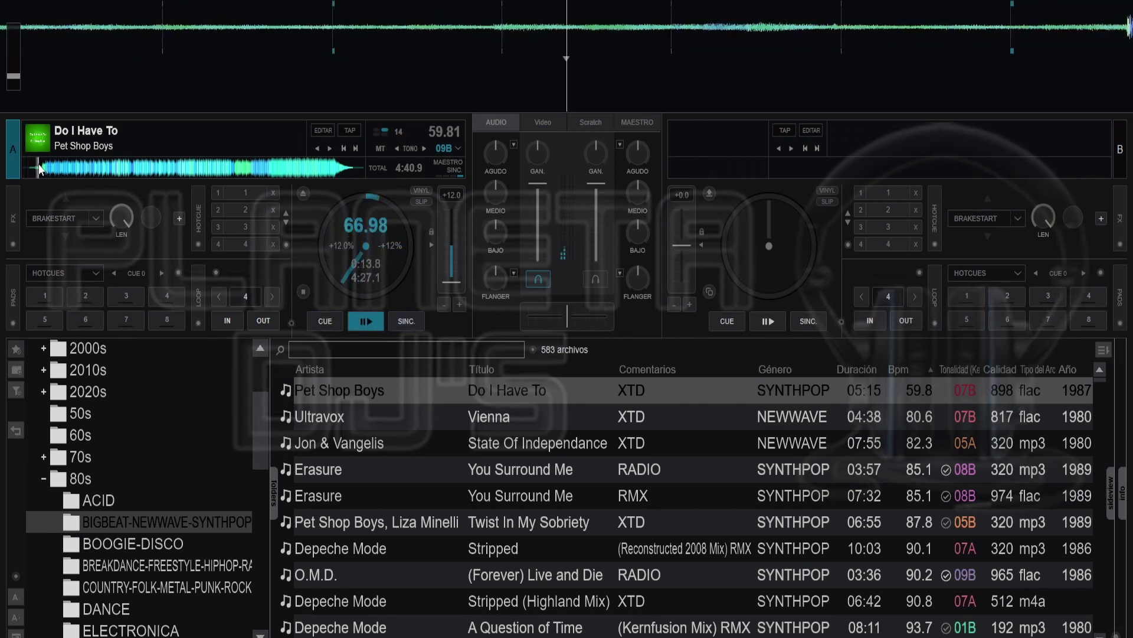
pyautogui.click(325, 321)
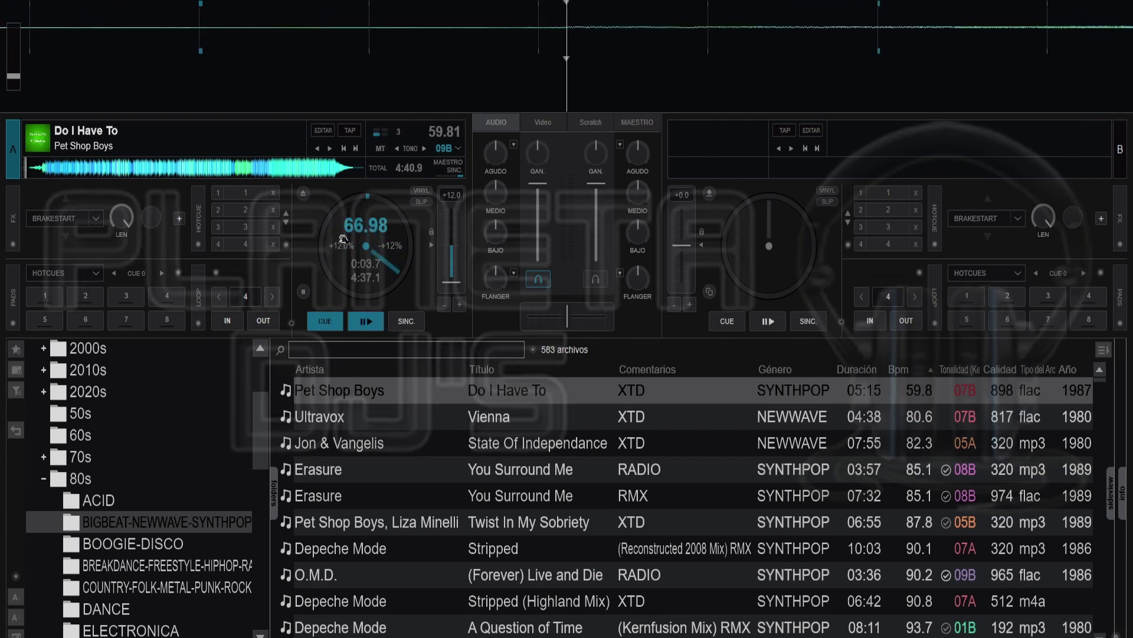
# - Move deck A's playback position with the platter and the scrolling waveform, playing and returning to the cue point in between
pyautogui.moveTo(390, 267); pyautogui.dragTo(331, 235)
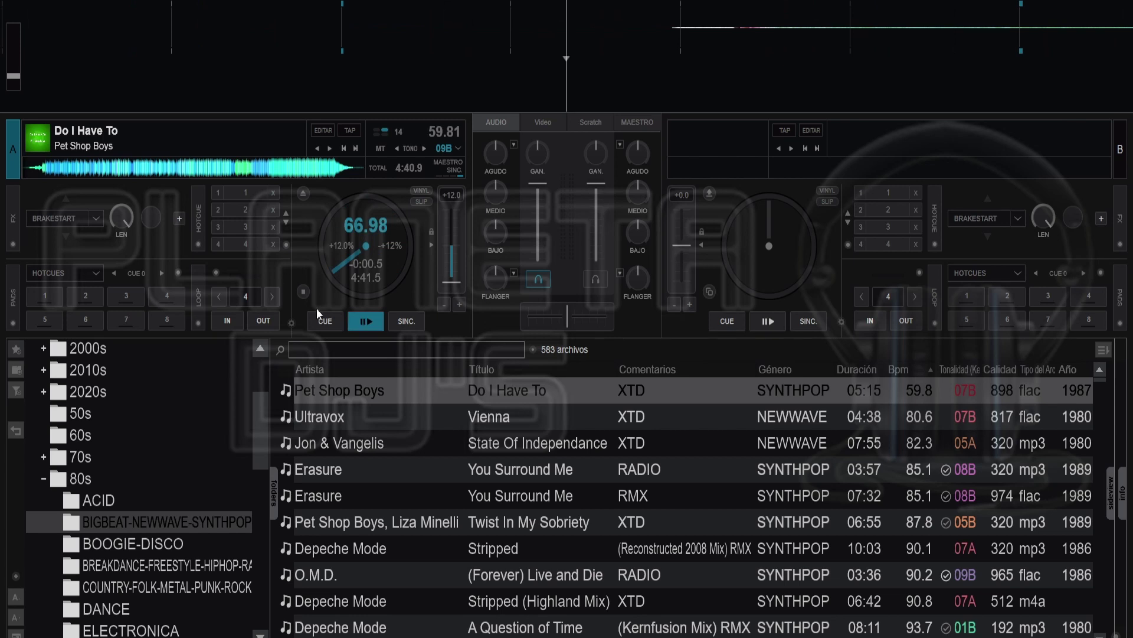
pyautogui.click(366, 320)
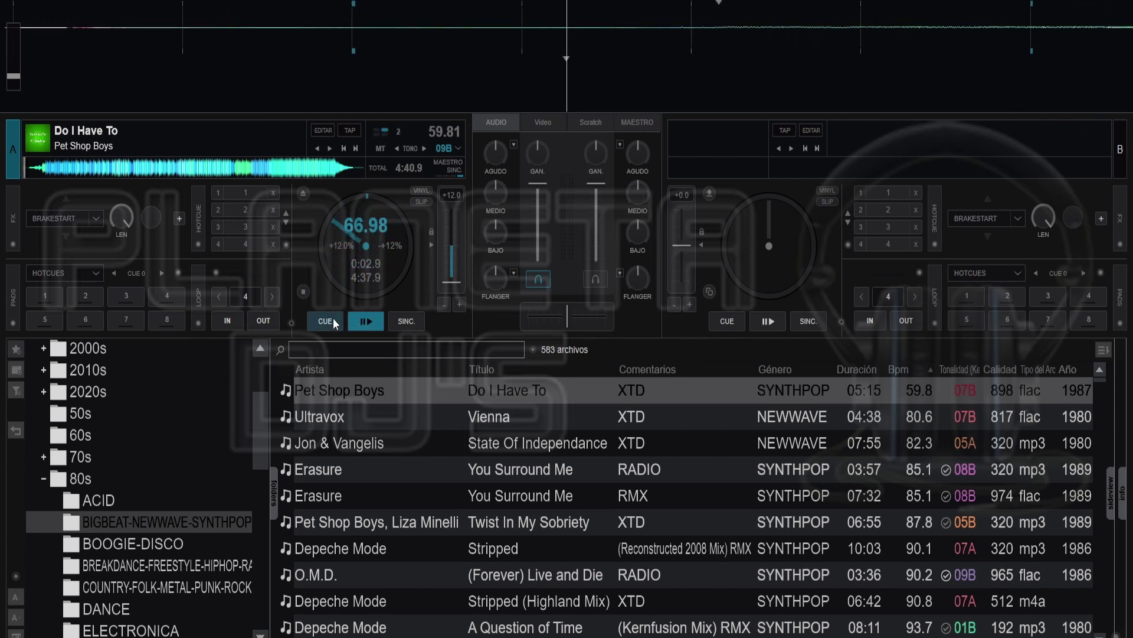
pyautogui.click(317, 320)
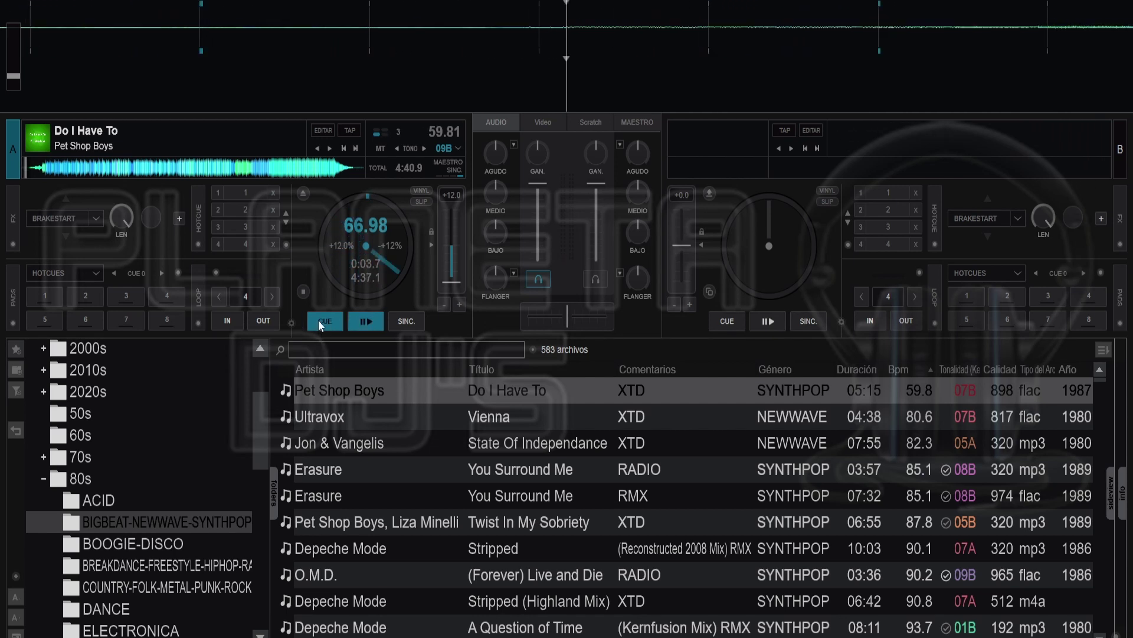
pyautogui.moveTo(363, 51); pyautogui.dragTo(564, 113)
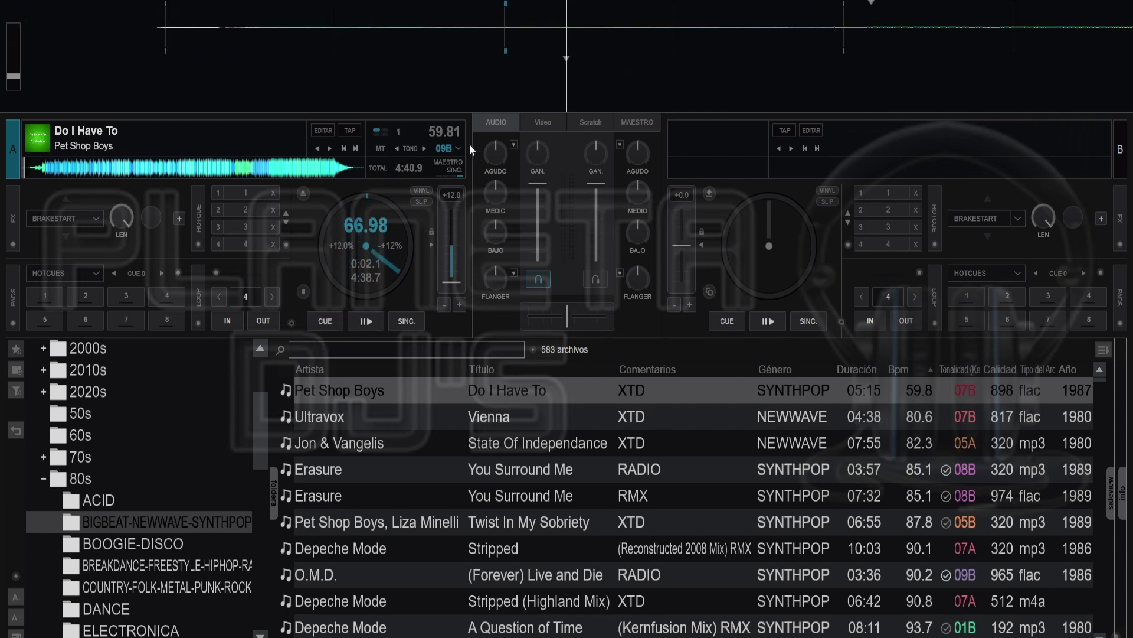
# - Play deck A's track, return it to the cue point, reset its pitch to +0.0% and play it again
pyautogui.click(369, 320)
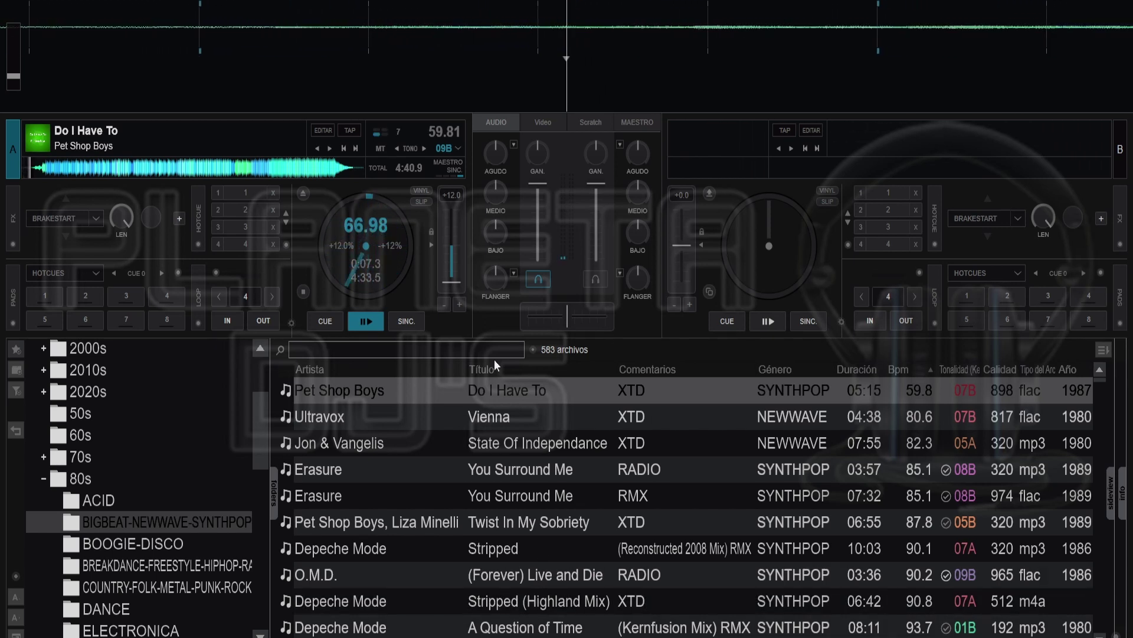
pyautogui.click(331, 321)
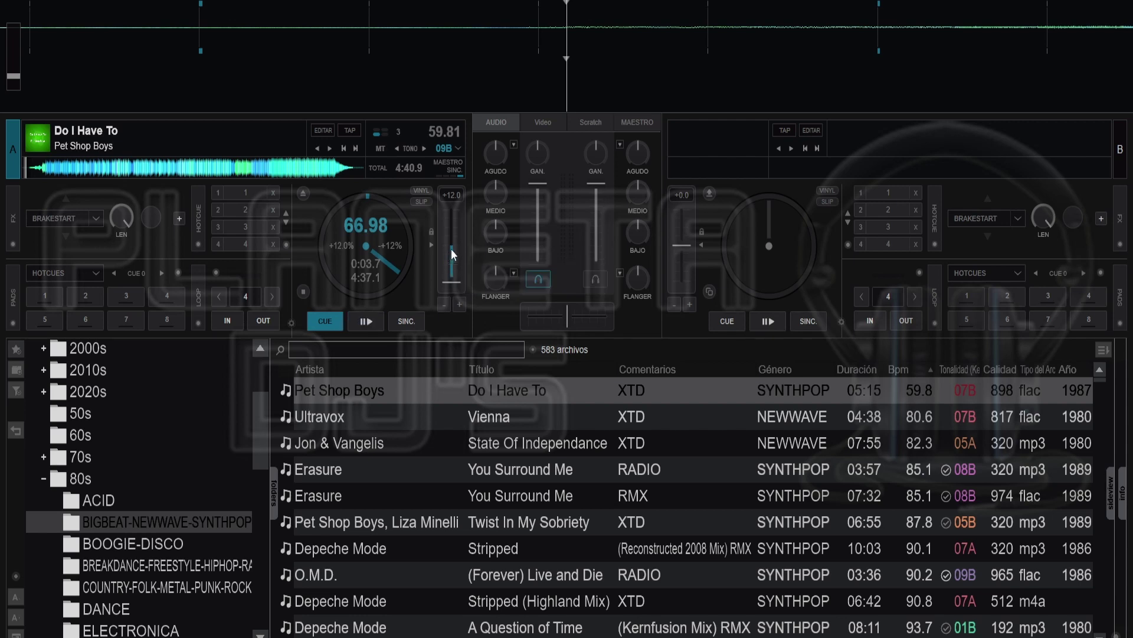
pyautogui.doubleClick(446, 284)
pyautogui.click(366, 323)
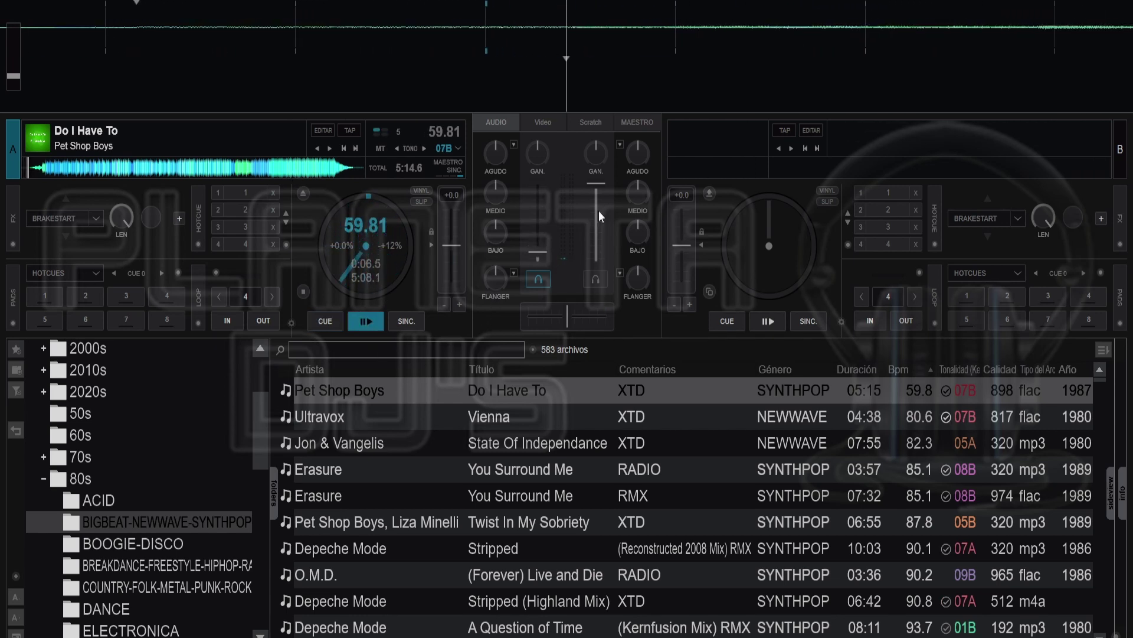
# - Find the pitch options in the configuration, set pitchRange to 100 and close the settings
pyautogui.hotkey('ctrl', 'o')
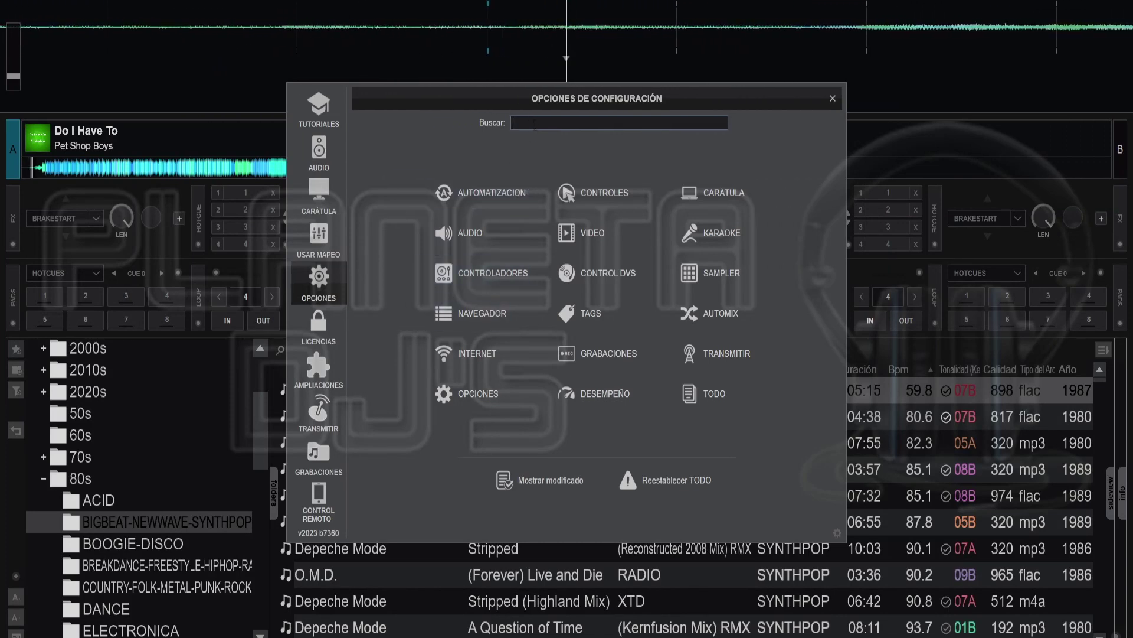
pyautogui.write('pui')
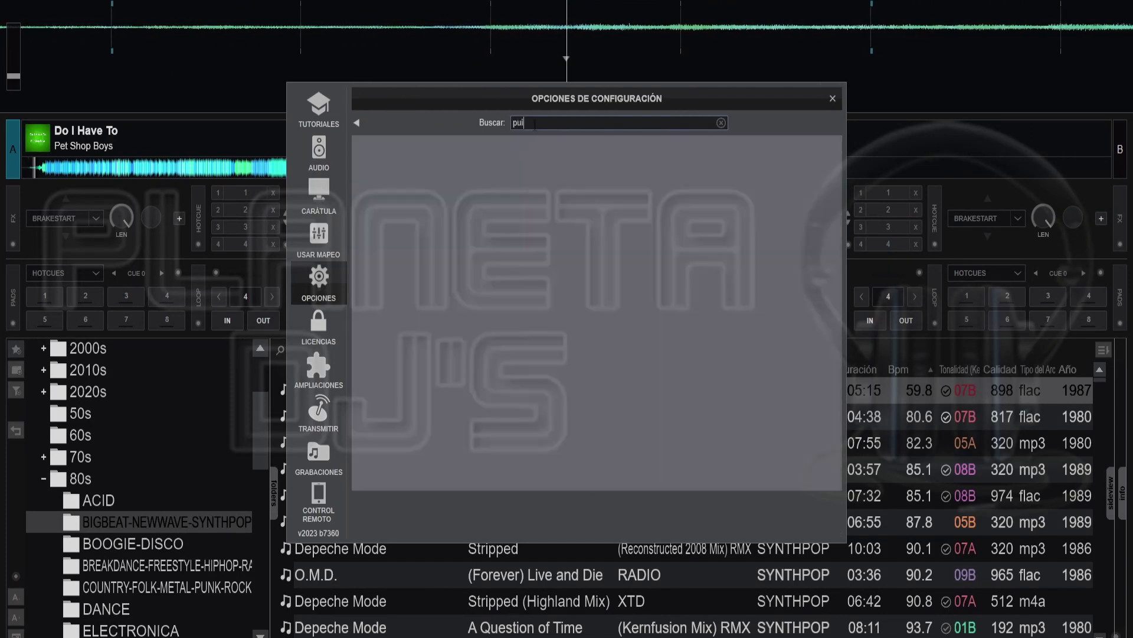
pyautogui.press('BackSpace')
pyautogui.press('BackSpace')
pyautogui.press('BackSpace')
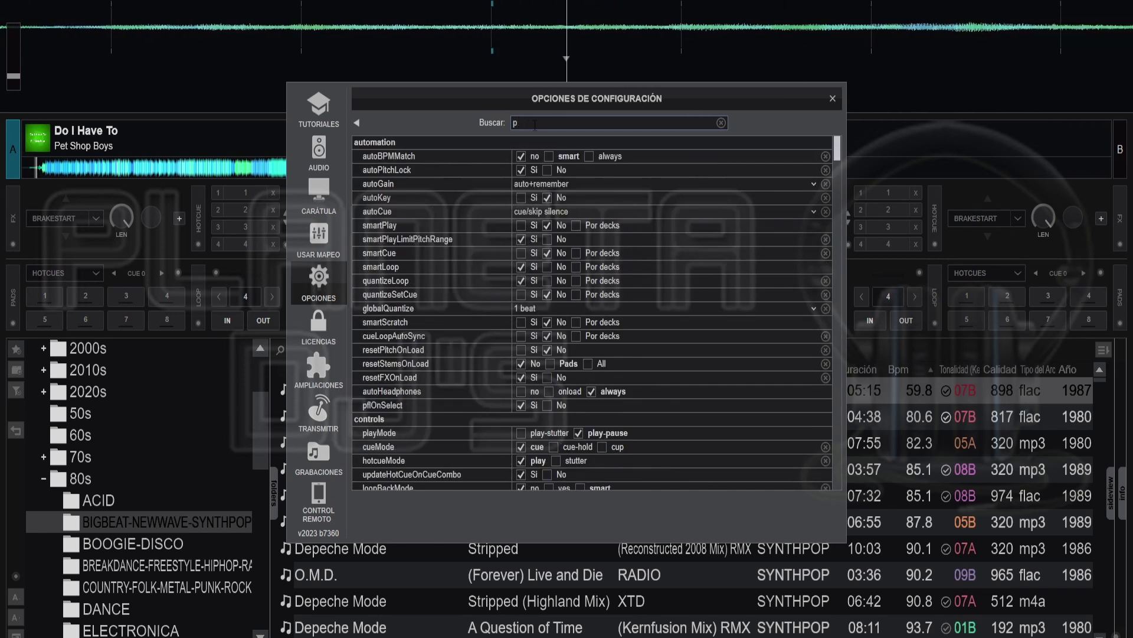
pyautogui.write('lt')
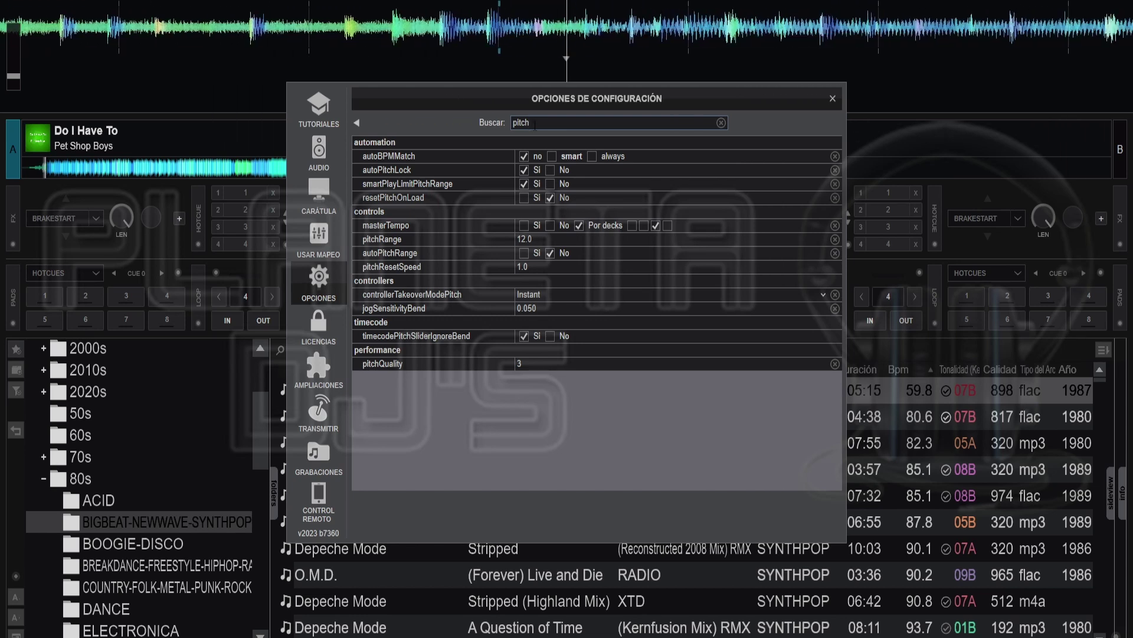
pyautogui.moveTo(448, 172)
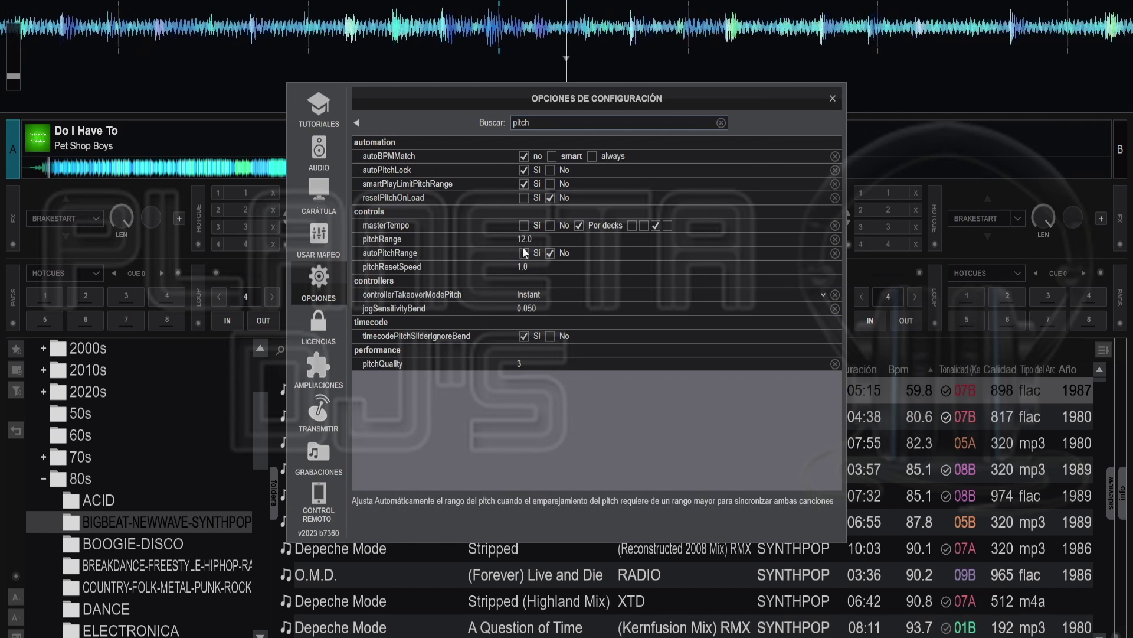
pyautogui.moveTo(529, 239)
pyautogui.write('100')
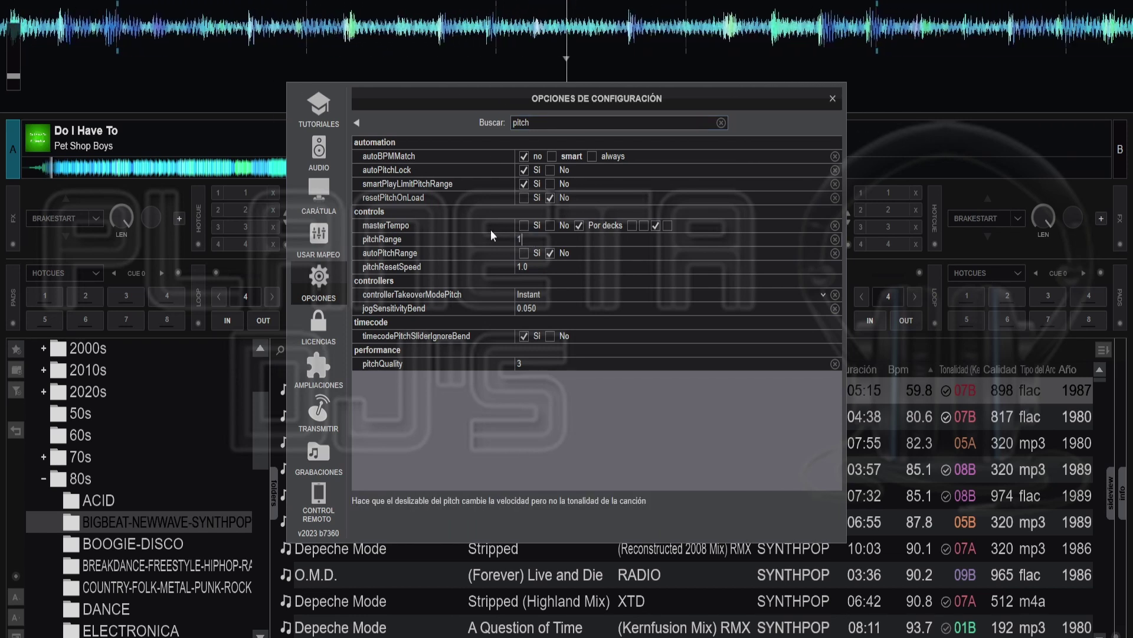
pyautogui.click(833, 99)
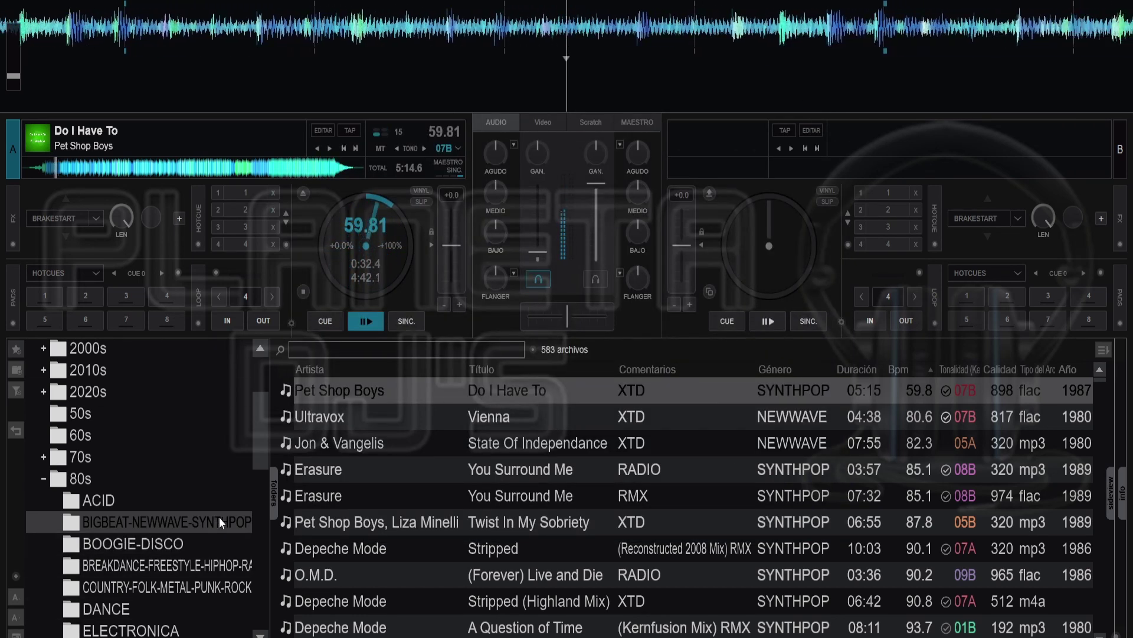
# - Jump near the end of deck A's track, lower its pitch to -100% and raise its volume fader to about half
pyautogui.click(333, 169)
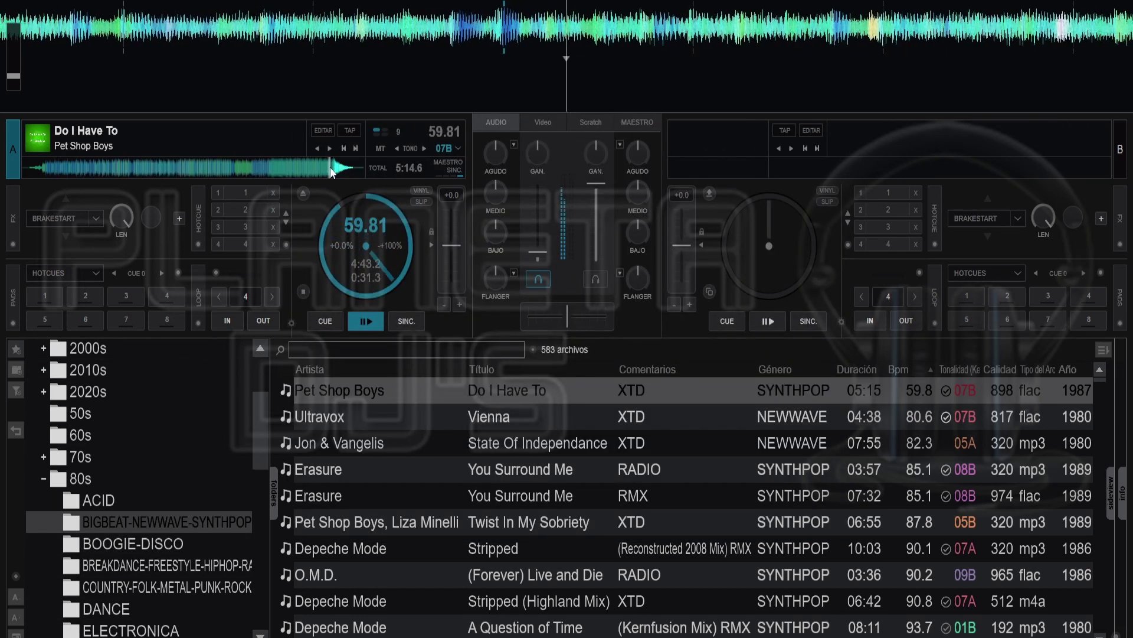
pyautogui.click(335, 168)
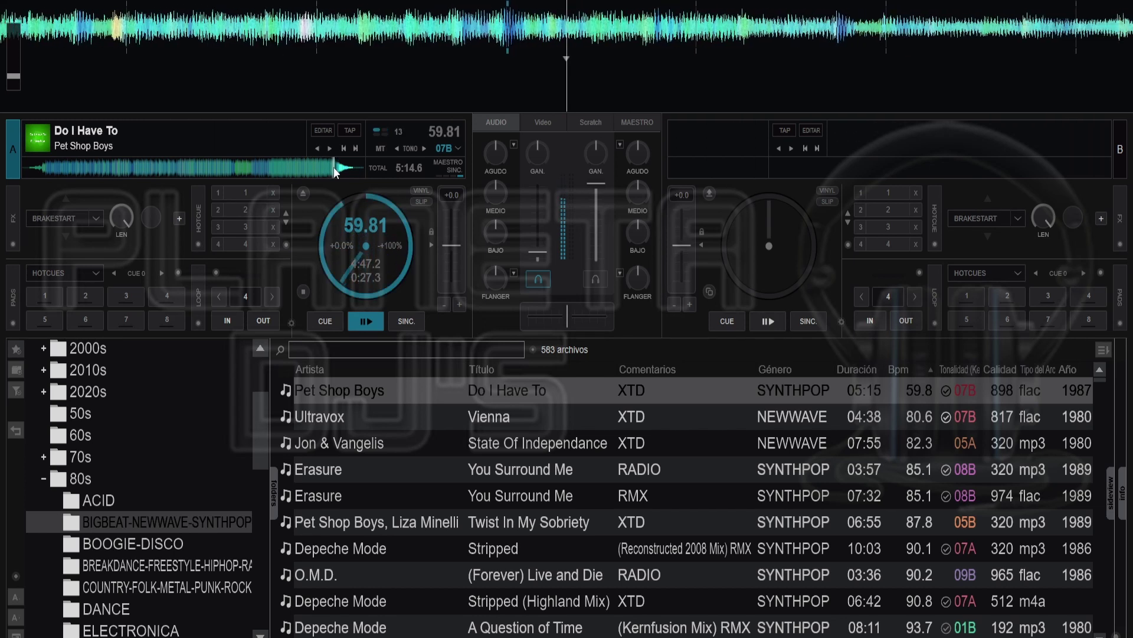
pyautogui.moveTo(458, 246); pyautogui.dragTo(450, 209)
pyautogui.moveTo(536, 256); pyautogui.dragTo(536, 225)
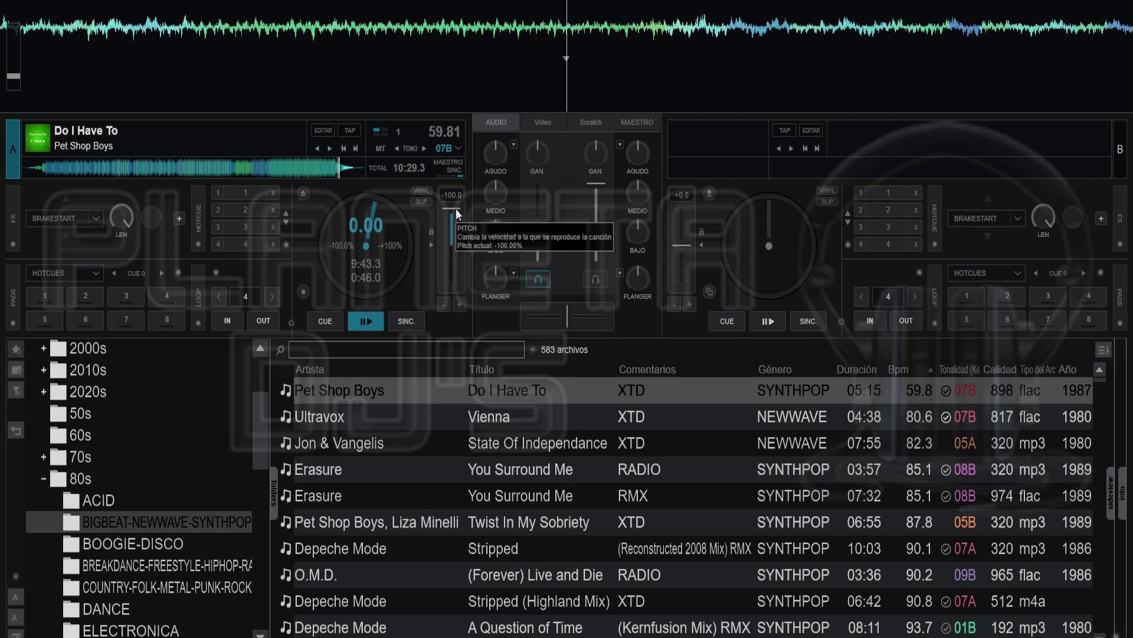
# - Set deck A's pitch to about -7.1%, return to the cue point, and play from near the end of the track
pyautogui.moveTo(454, 208); pyautogui.dragTo(449, 243)
pyautogui.click(324, 321)
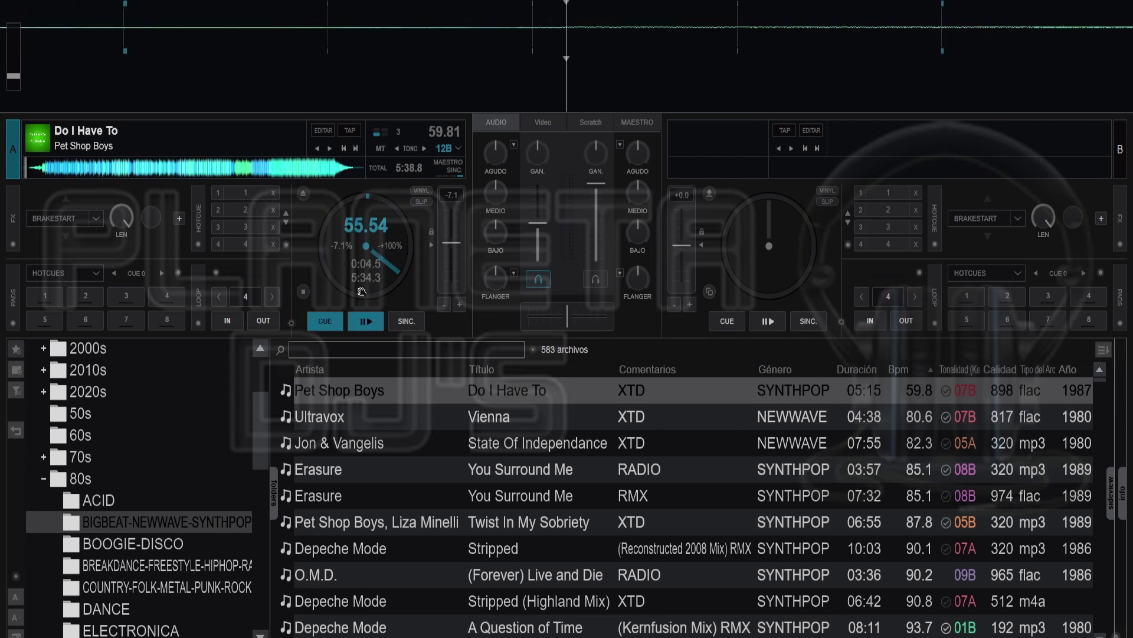
pyautogui.click(333, 170)
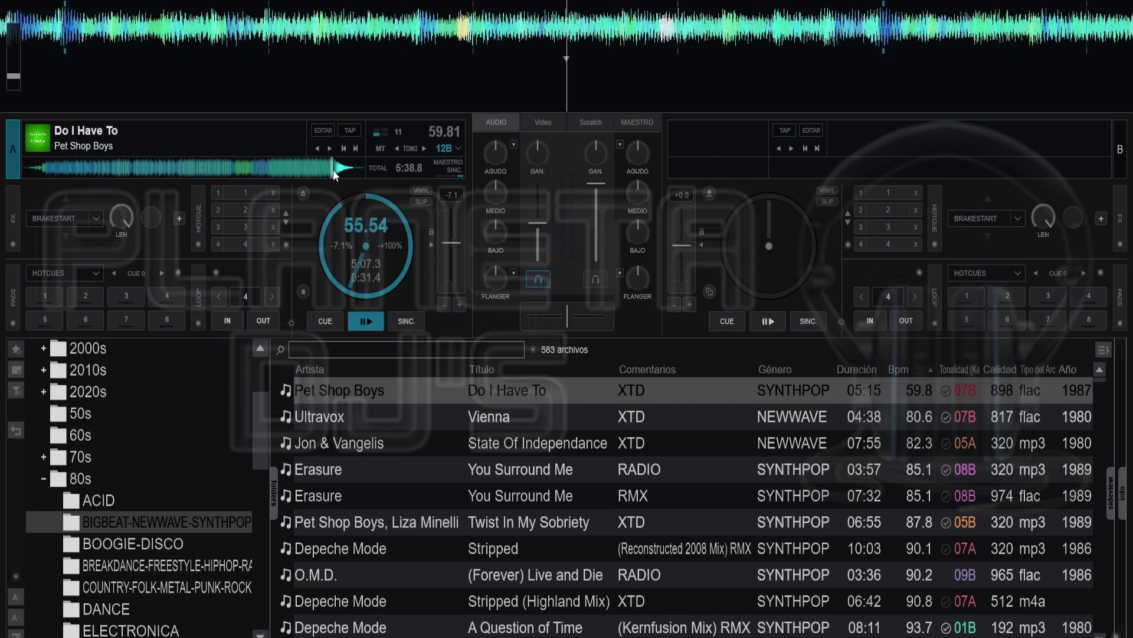
pyautogui.click(366, 321)
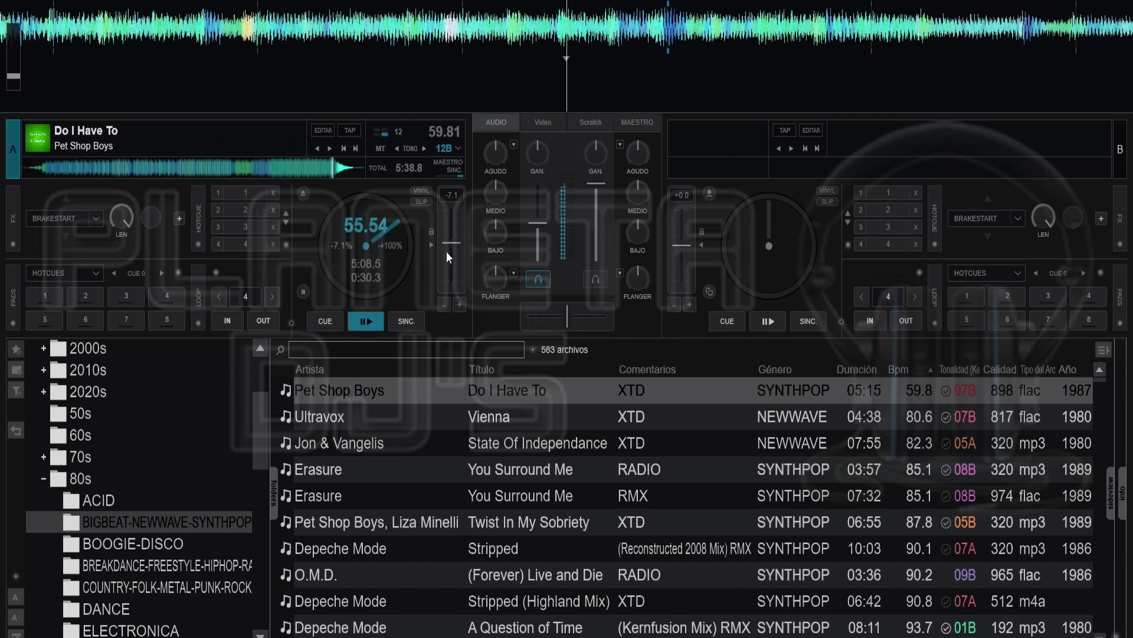
# - Sweep deck A's pitch from -100% through about -91.1% to +100%, and return the track to the cue point
pyautogui.moveTo(447, 242); pyautogui.dragTo(456, 105)
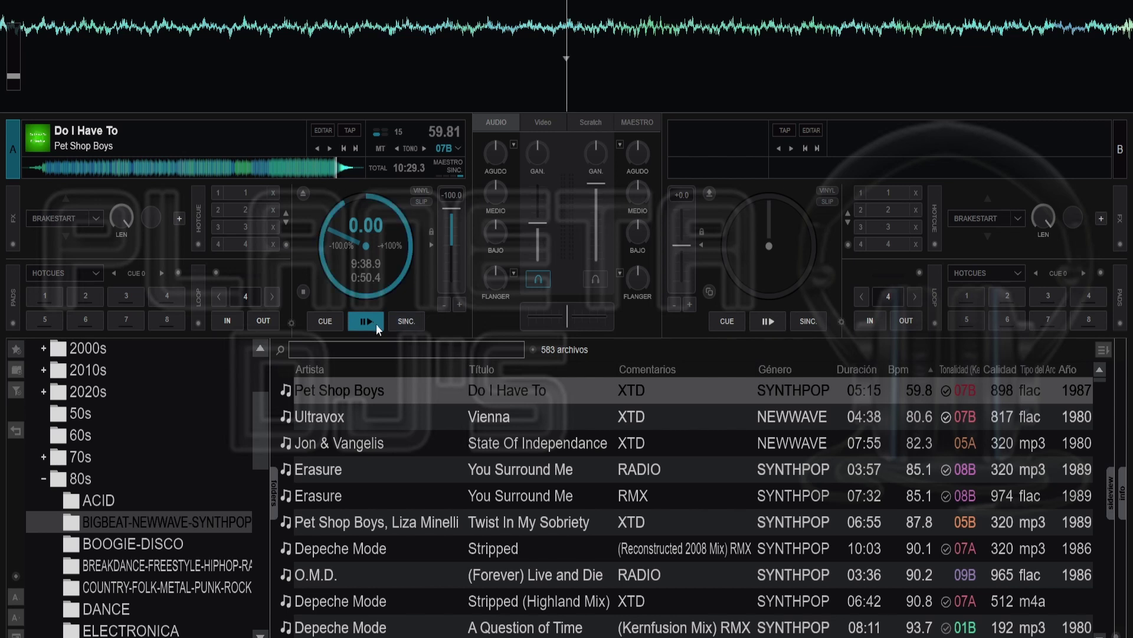
pyautogui.moveTo(452, 211); pyautogui.dragTo(451, 214)
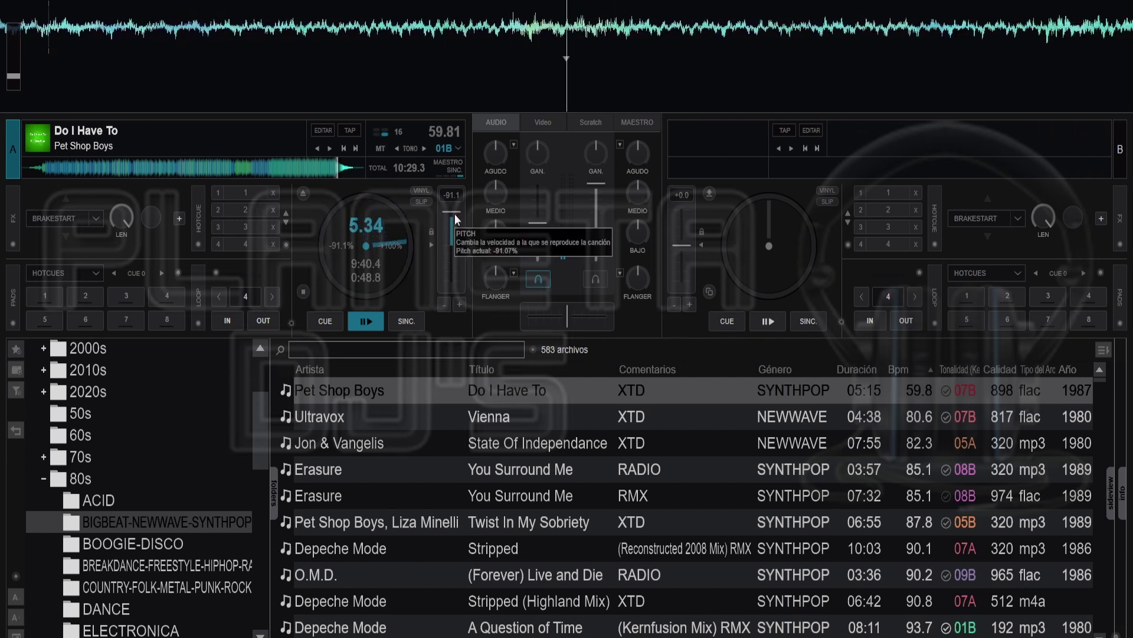
pyautogui.moveTo(455, 214); pyautogui.dragTo(449, 327)
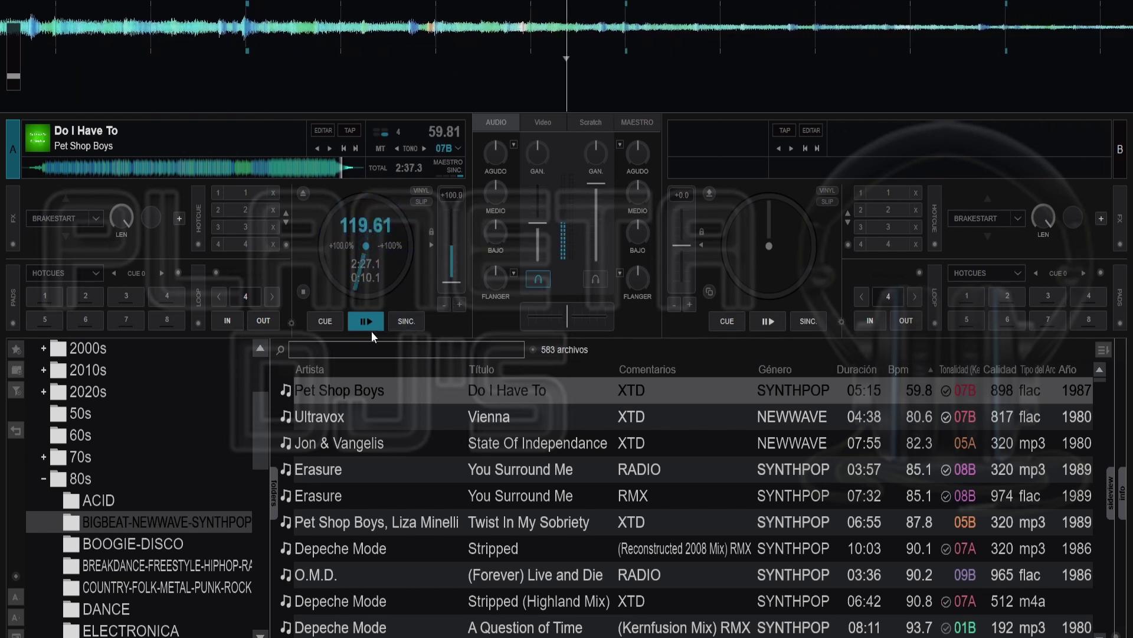
pyautogui.click(331, 322)
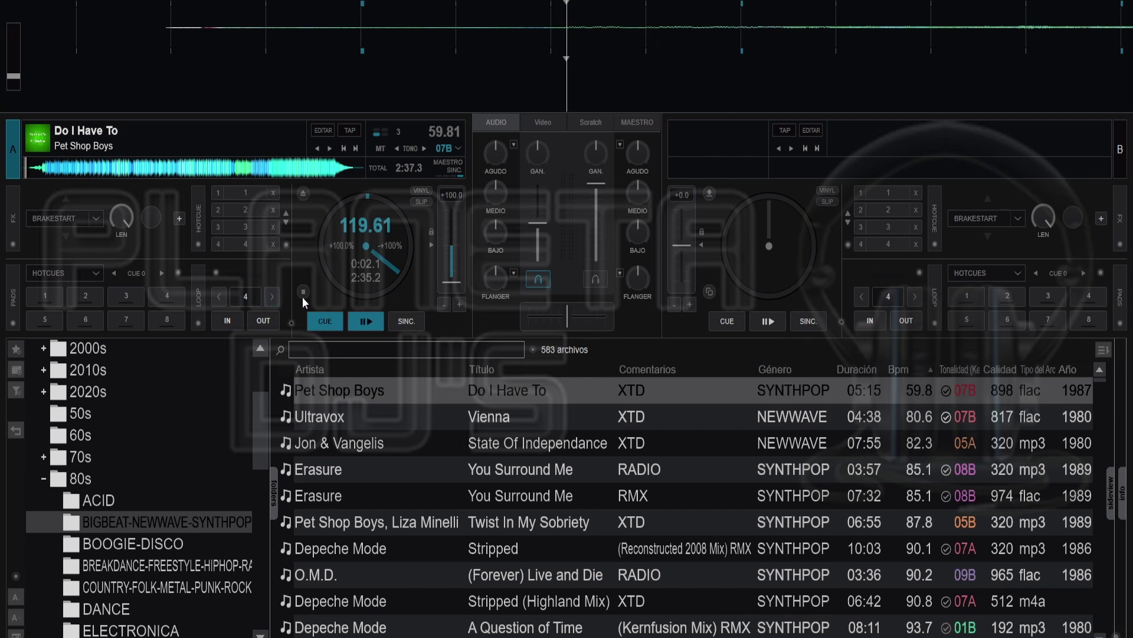
# - Play deck A's track, sweep its pitch from -100% to about +98.5%, and return it to the cue point
pyautogui.click(364, 321)
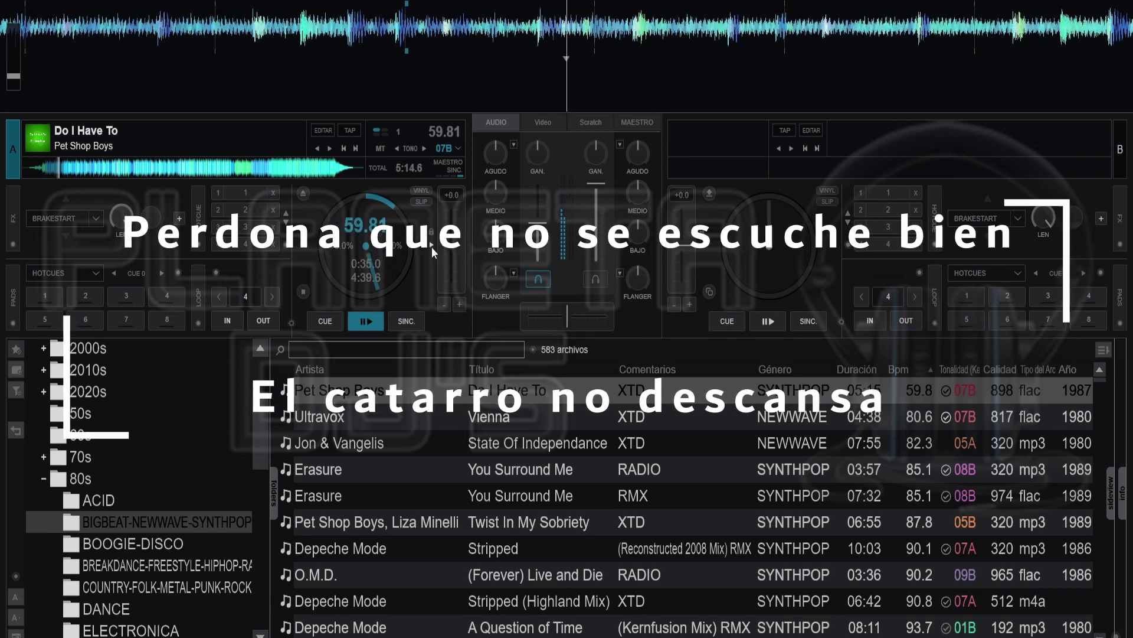
pyautogui.moveTo(450, 251); pyautogui.dragTo(455, 201)
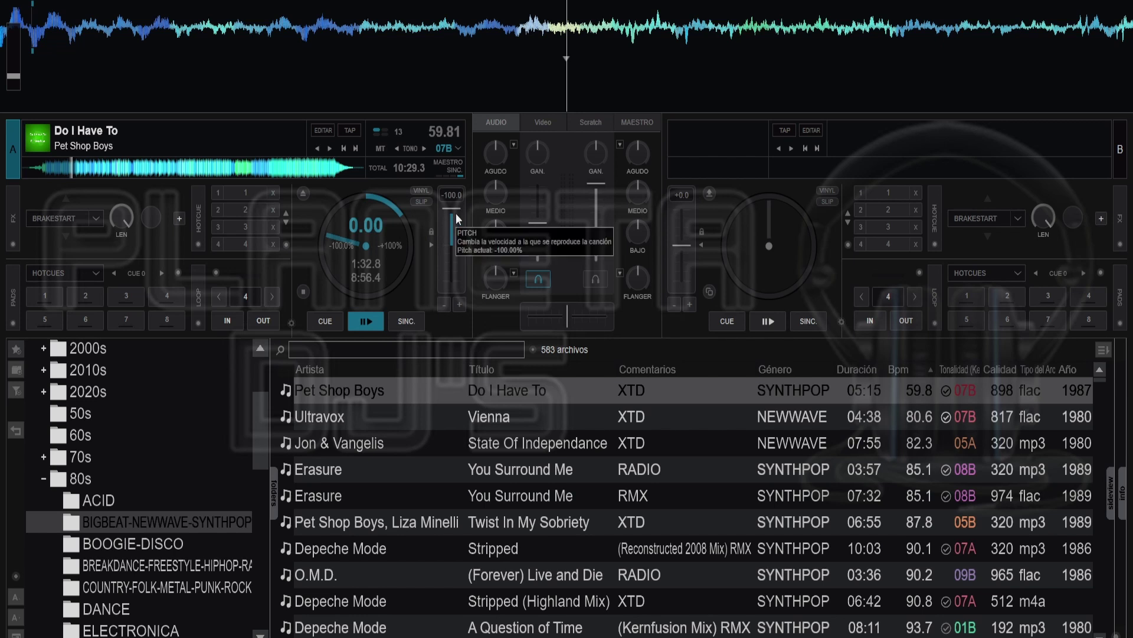
pyautogui.moveTo(451, 213); pyautogui.dragTo(438, 287)
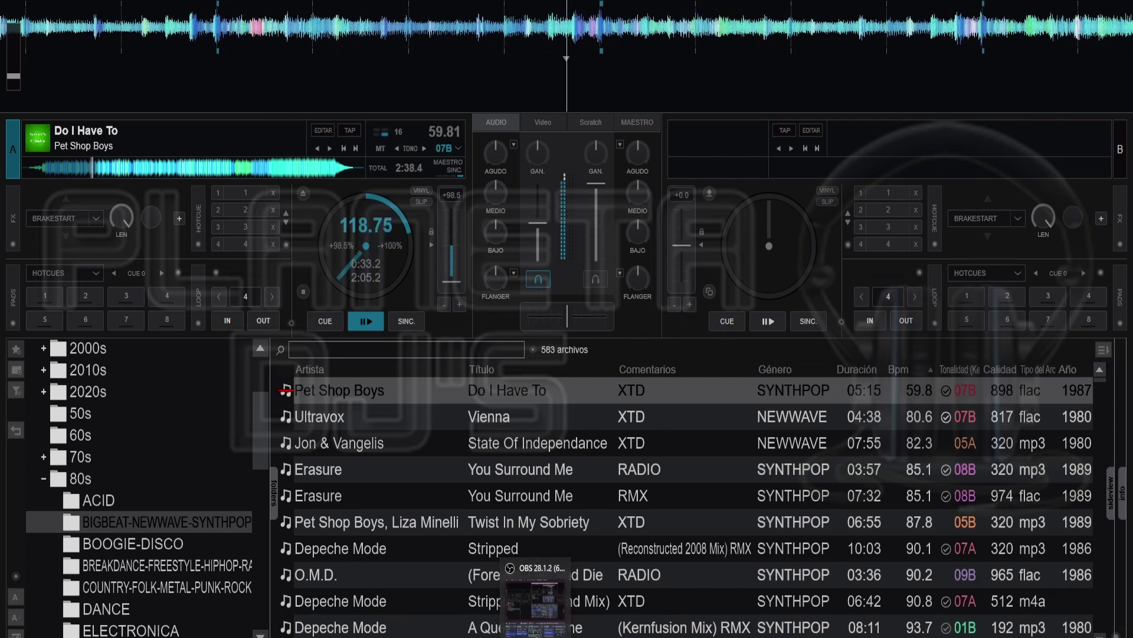
pyautogui.click(483, 635)
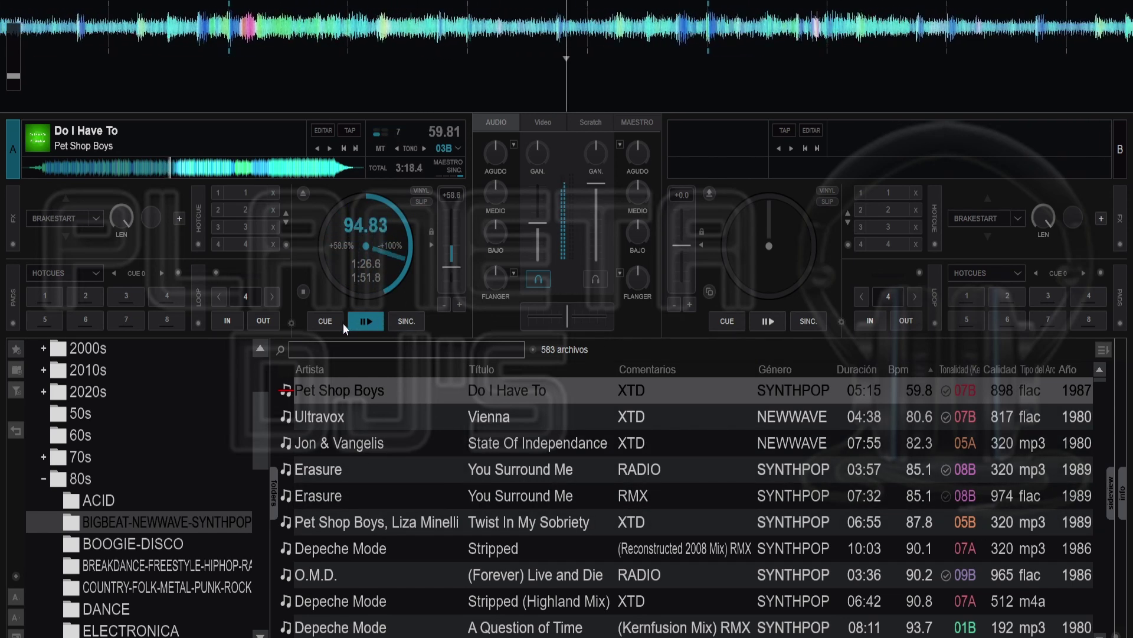
pyautogui.click(325, 320)
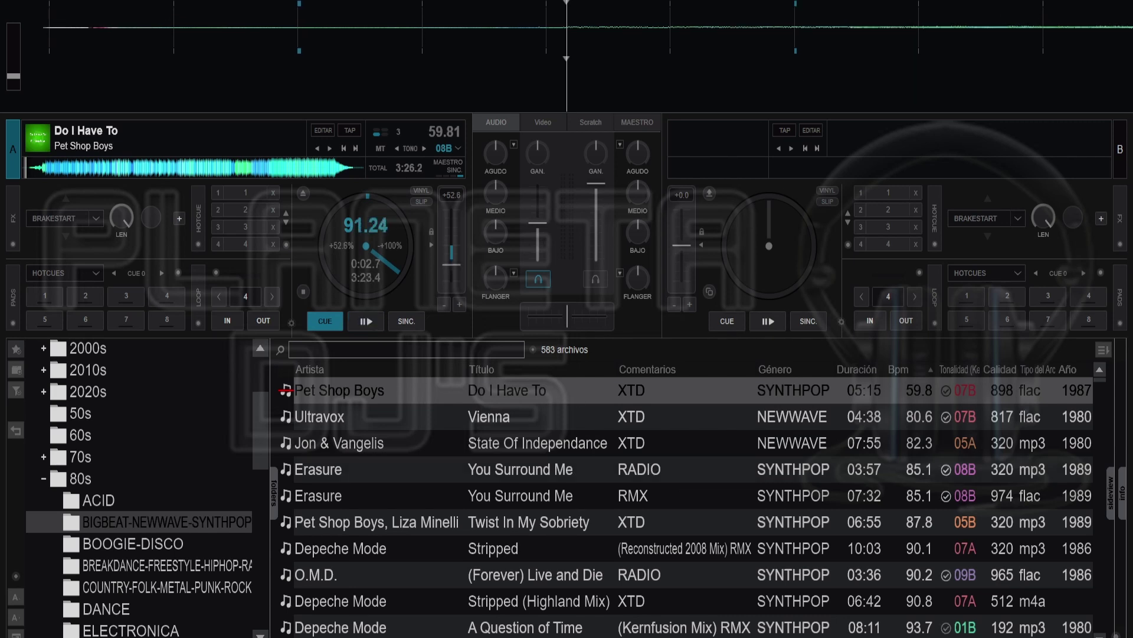
# - Find the pitch options in the configuration, set pitchRange to 12 and close the settings
pyautogui.click(1001, 3)
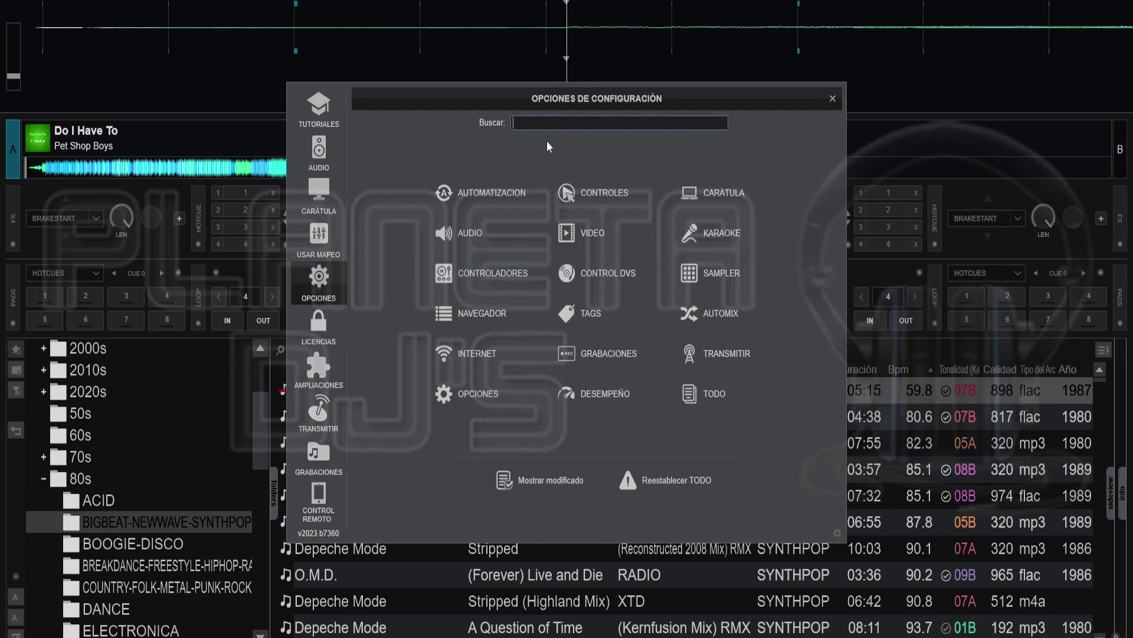
pyautogui.write('pit')
pyautogui.write('ch')
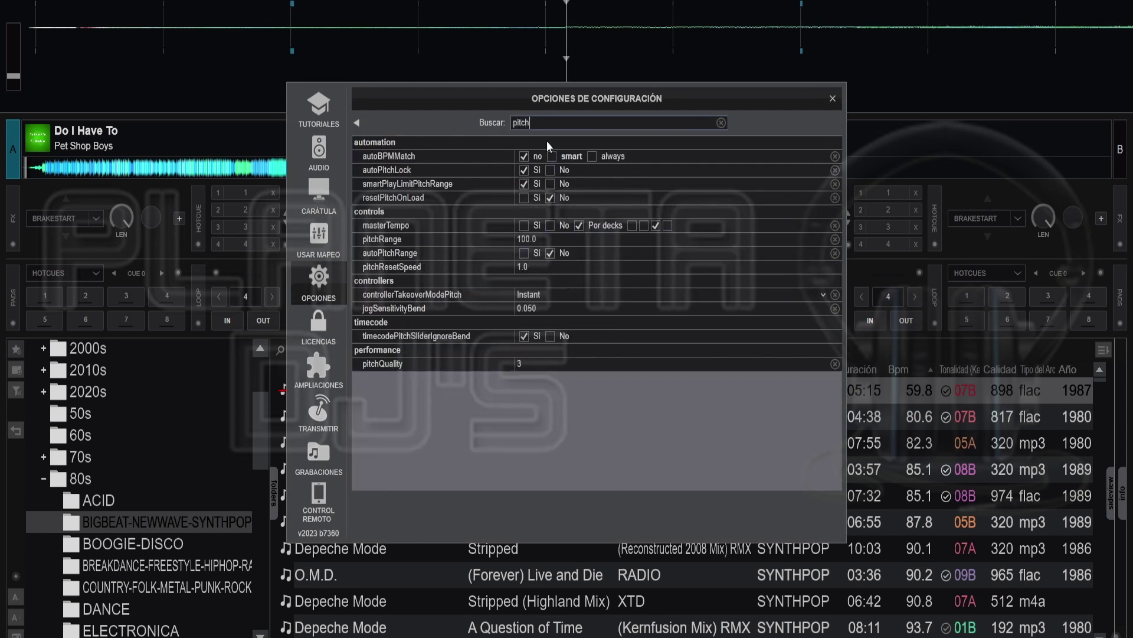
pyautogui.click(556, 239)
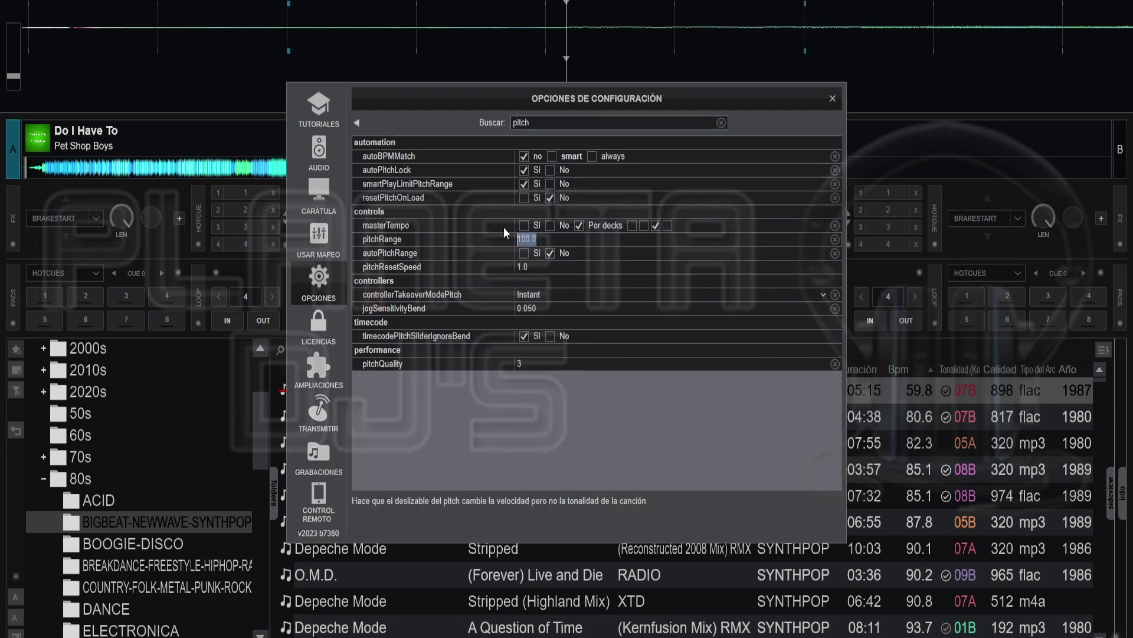
pyautogui.write('12')
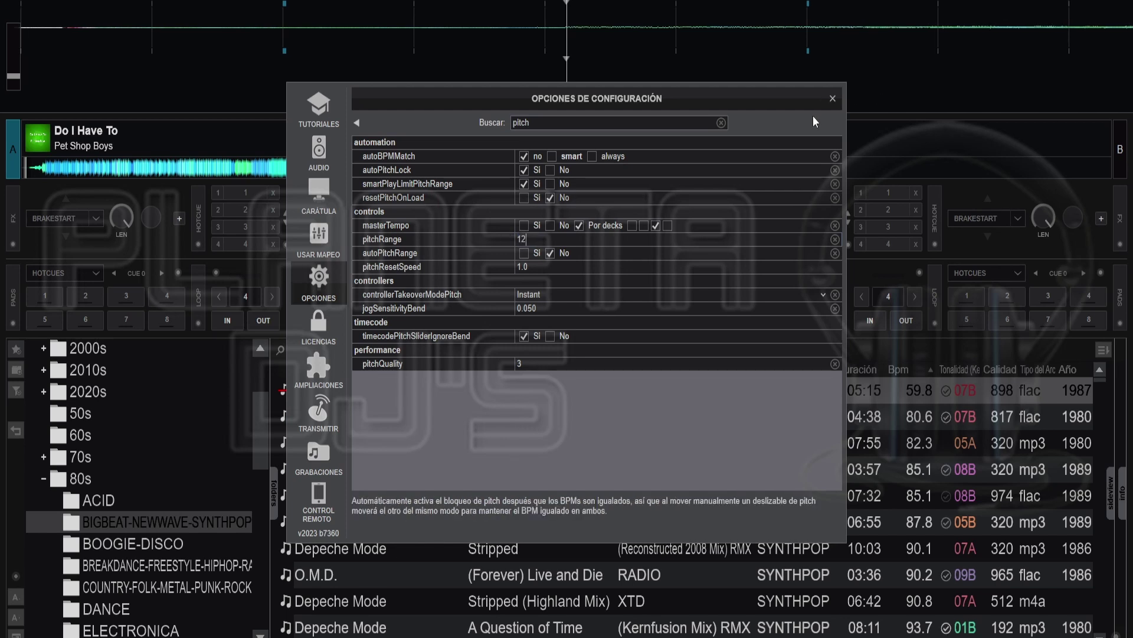
pyautogui.click(832, 98)
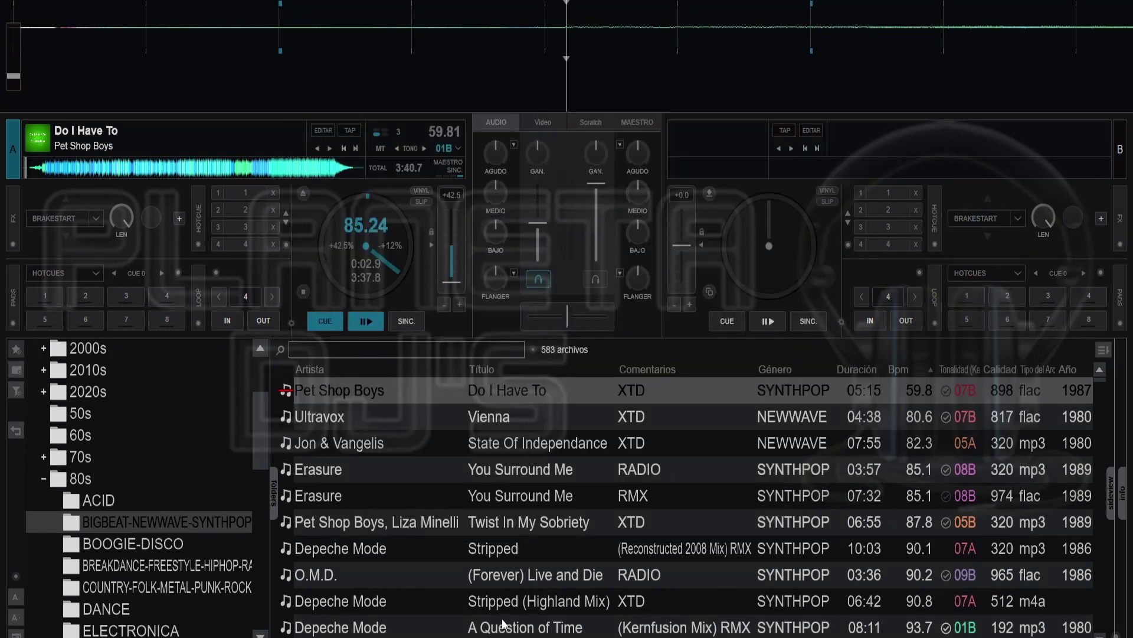
# - Reset deck A's pitch to +0.0% and adjust it slightly to +0.6%
pyautogui.click(432, 245)
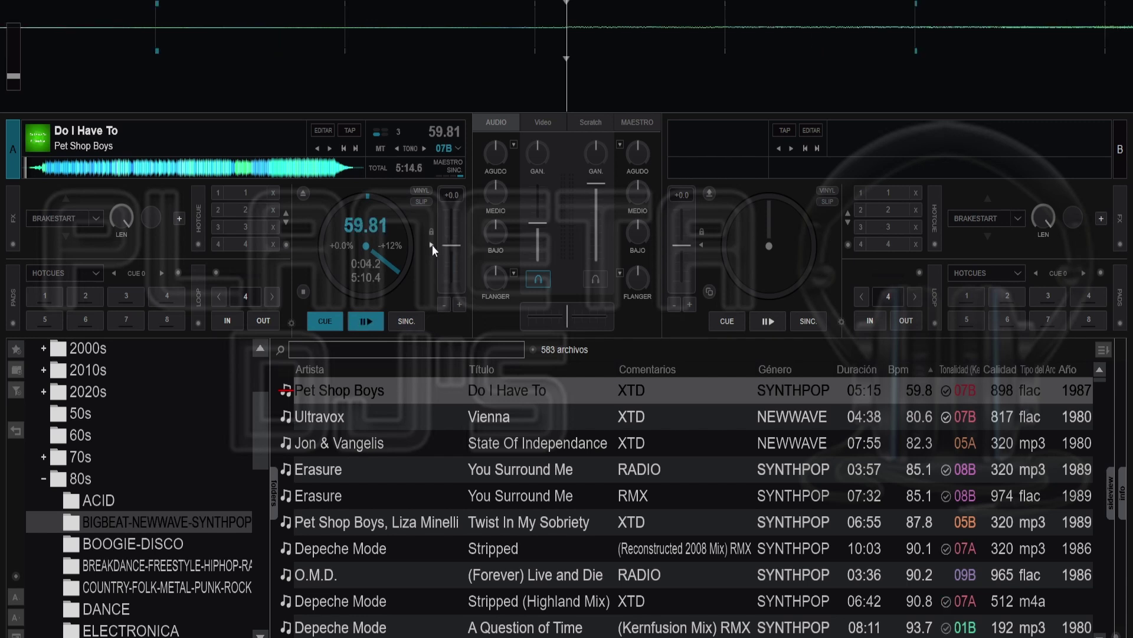
pyautogui.moveTo(450, 250)
pyautogui.mouseDown()
pyautogui.moveTo(448, 309)
pyautogui.moveTo(456, 156)
pyautogui.moveTo(448, 250)
pyautogui.mouseUp()
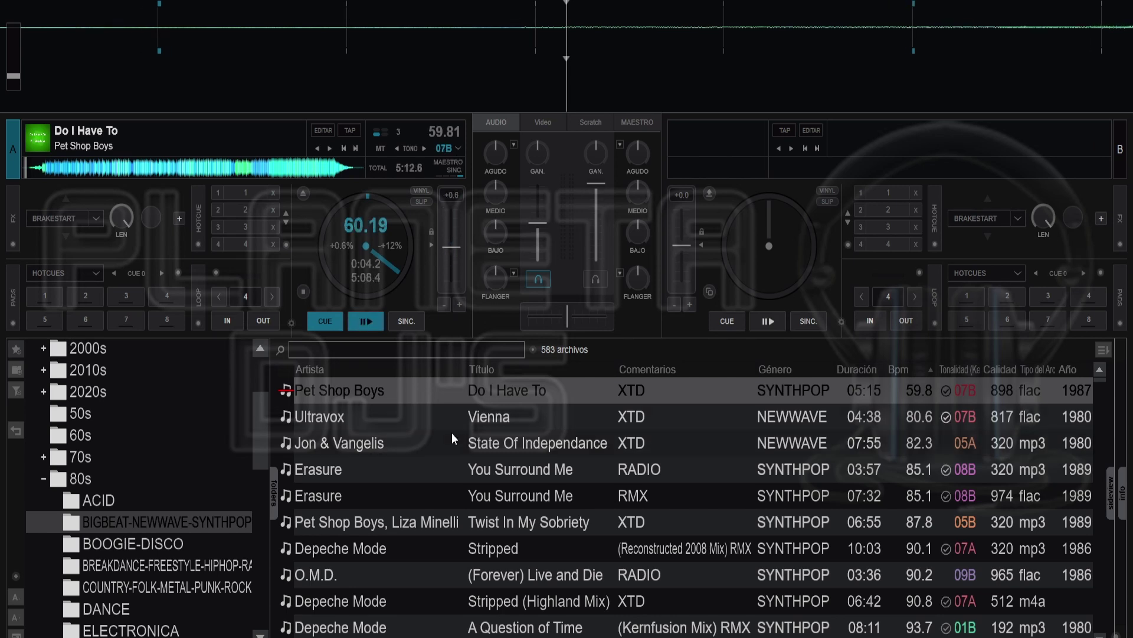